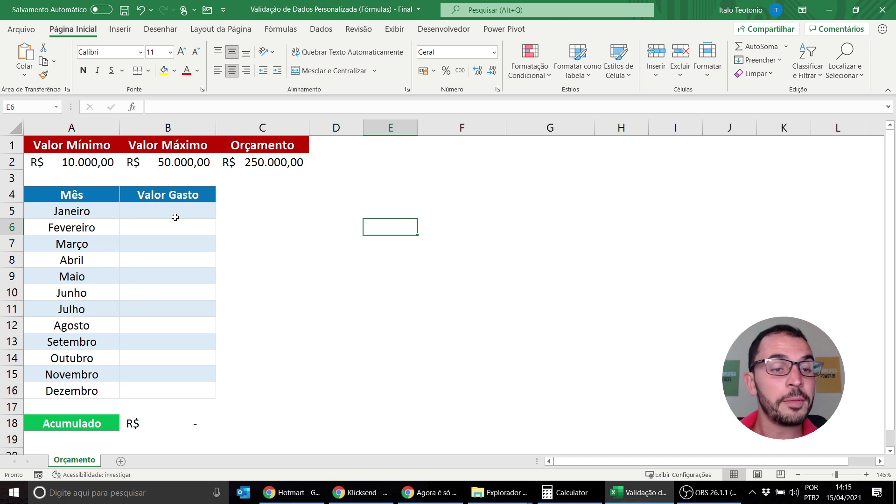
# - Examine the month list and the minimum value, maximum value and budget cells above the spending table
pyautogui.moveTo(90, 211); pyautogui.dragTo(76, 387)
pyautogui.moveTo(91, 150); pyautogui.dragTo(85, 167)
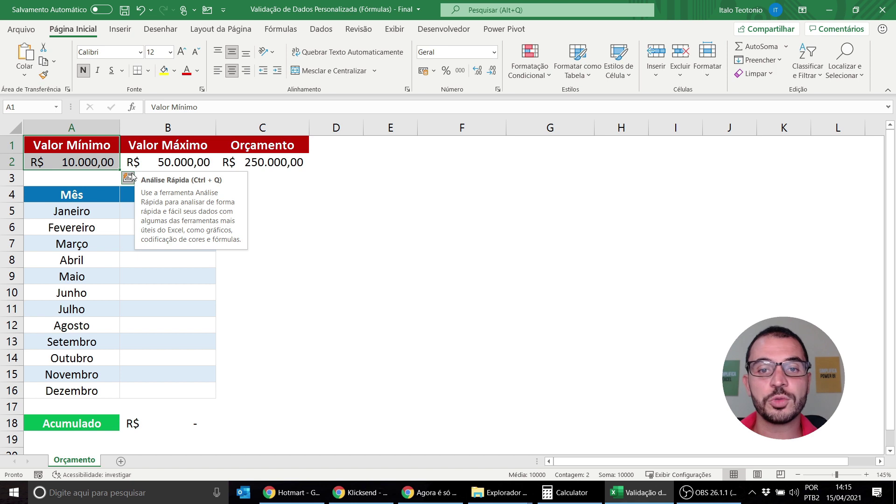
pyautogui.moveTo(98, 147); pyautogui.dragTo(91, 162)
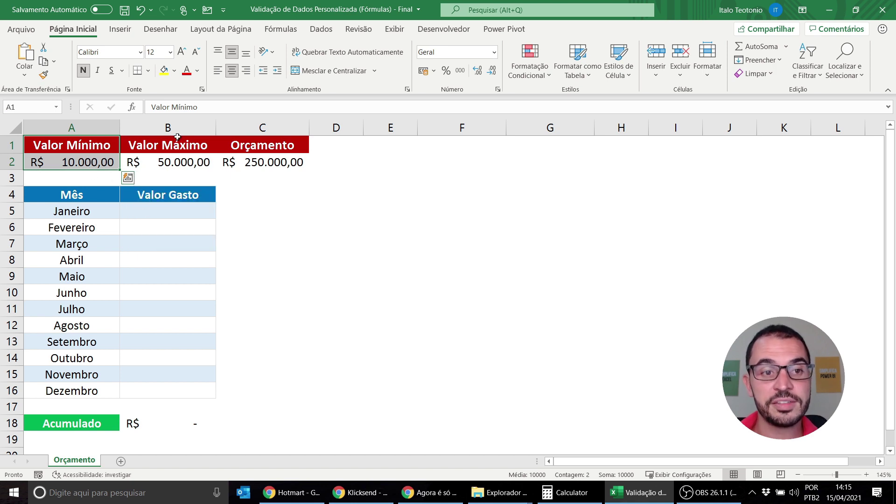
pyautogui.click(174, 148)
pyautogui.moveTo(174, 148); pyautogui.dragTo(175, 163)
pyautogui.moveTo(261, 145); pyautogui.dragTo(264, 163)
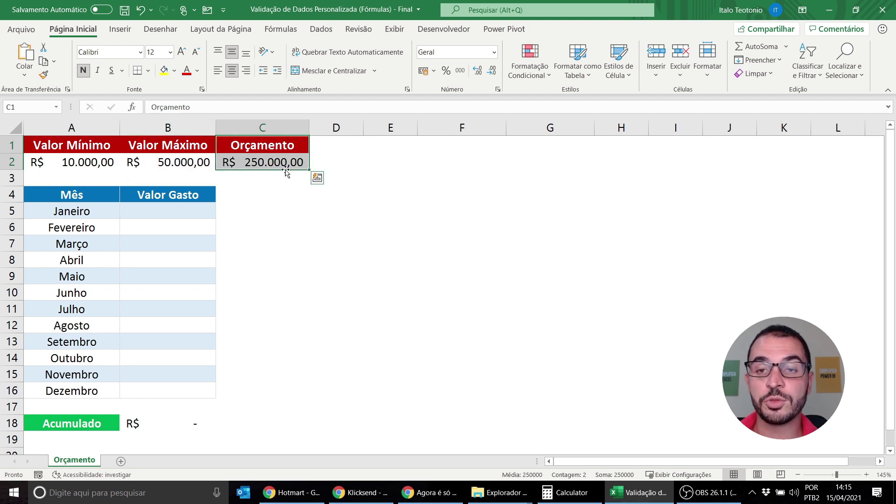
pyautogui.click(147, 207)
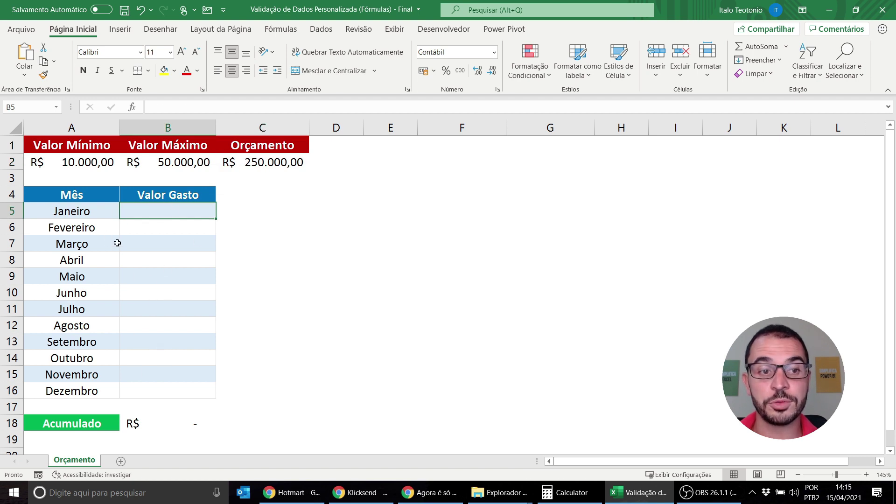
pyautogui.moveTo(94, 150); pyautogui.dragTo(253, 156)
# - Enter 20000 as Janeiro's Valor Gasto and compare it with the limits, the budget and the Acumulado total
pyautogui.click(175, 212)
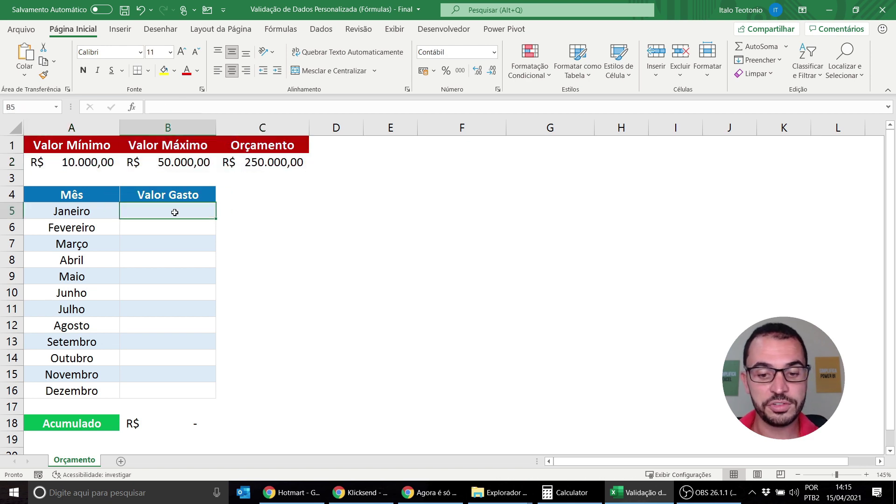
pyautogui.write('20000')
pyautogui.press('Return')
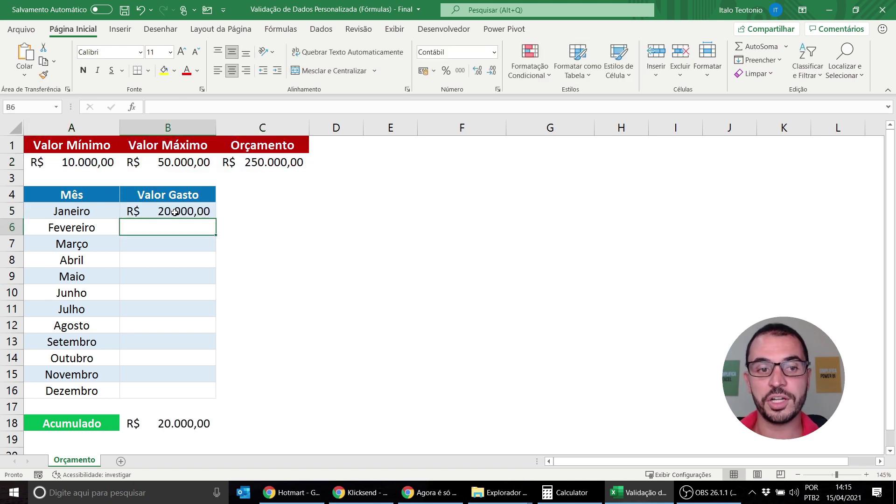
pyautogui.click(100, 163)
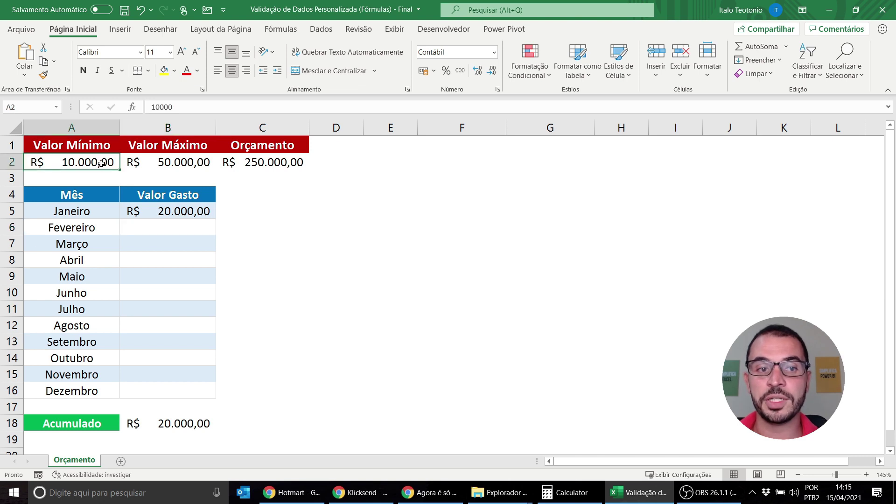
pyautogui.click(168, 161)
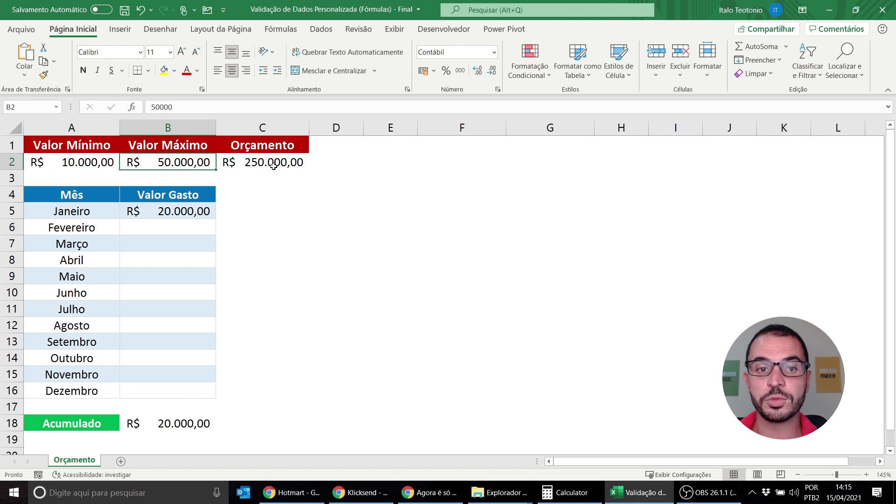
pyautogui.click(136, 425)
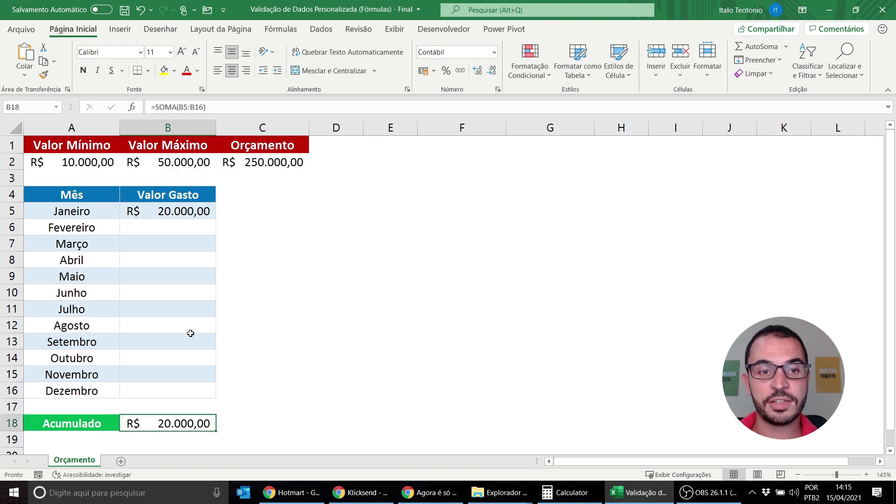
pyautogui.click(280, 160)
# - Try to enter 5000 as Fevereiro's Valor Gasto to test the minimum limit, cancelling the entry
pyautogui.click(183, 227)
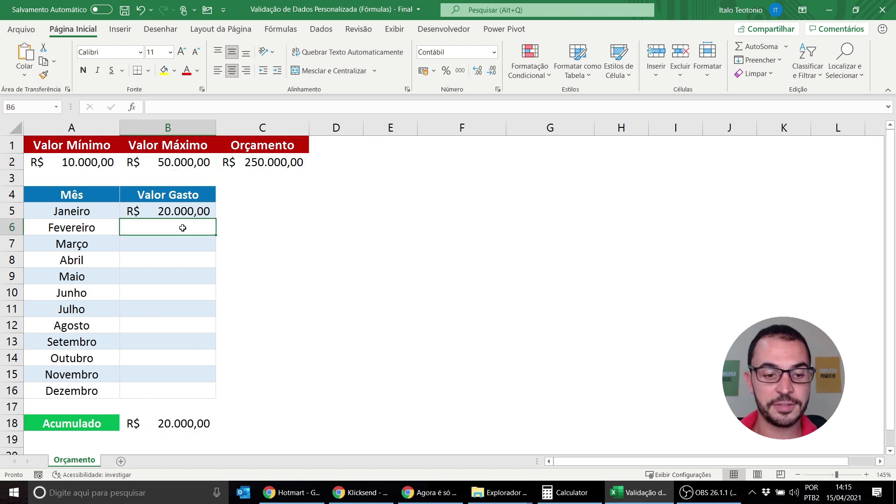
pyautogui.write('5000')
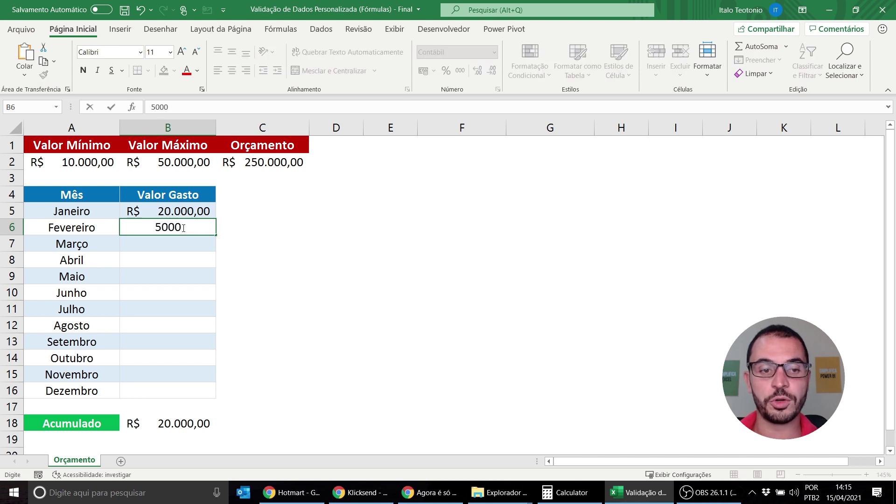
pyautogui.press('Return')
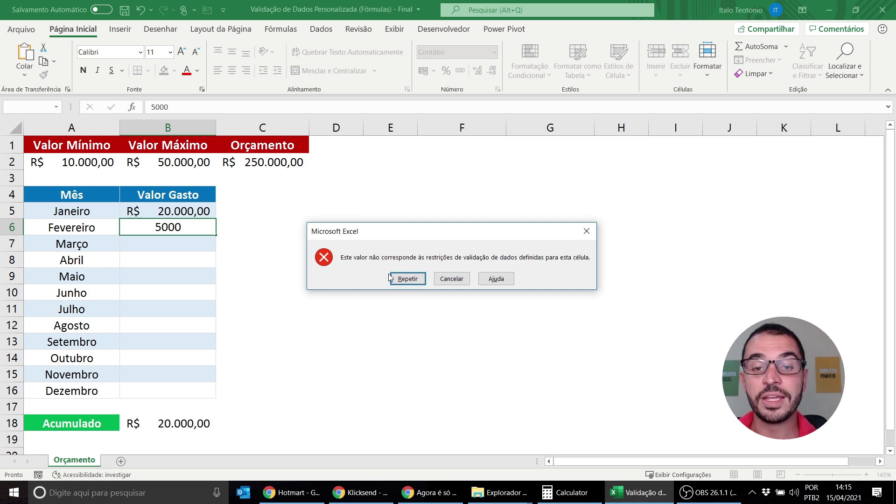
pyautogui.click(451, 279)
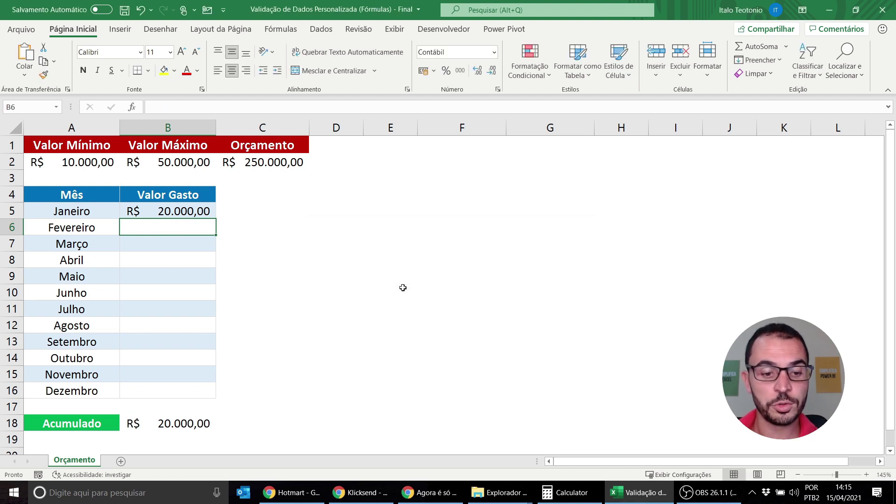
# - Enter 40000 for Fevereiro, 30000 for Março and 50000 for Abril in the Valor Gasto column
pyautogui.write('40000')
pyautogui.press('Return')
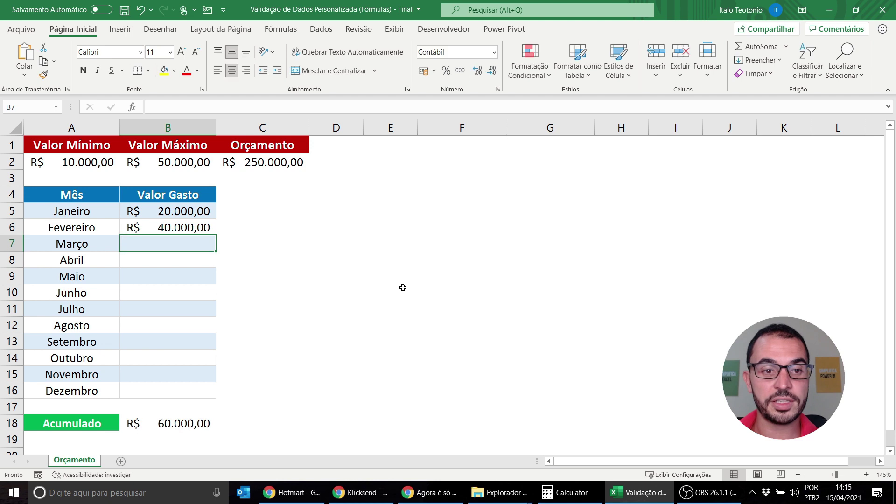
pyautogui.write('30000')
pyautogui.press('Return')
pyautogui.write('50.000')
pyautogui.press('Return')
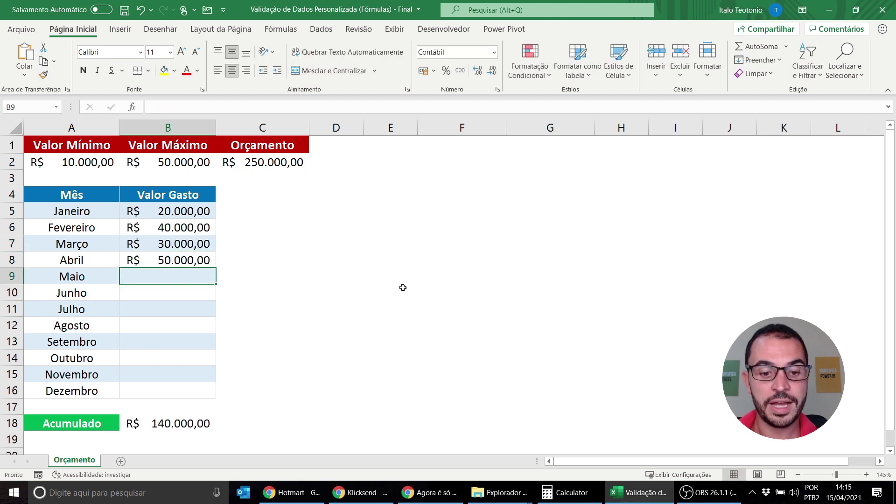
# - Try to enter 70000 as Maio's Valor Gasto to test the maximum limit, cancelling the entry
pyautogui.write('70000')
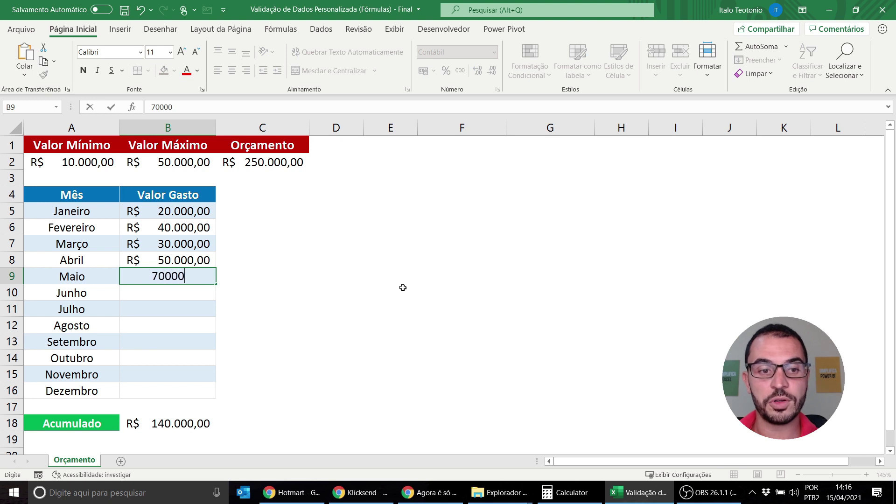
pyautogui.press('Return')
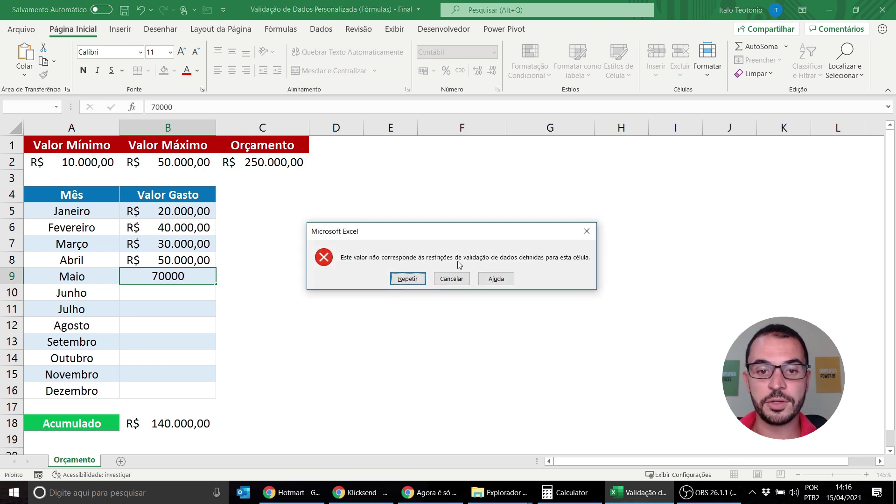
pyautogui.click(446, 277)
# - Enter 40000 for Maio, 30000 for Junho and 20000 for Julho in the Valor Gasto column
pyautogui.write('40000')
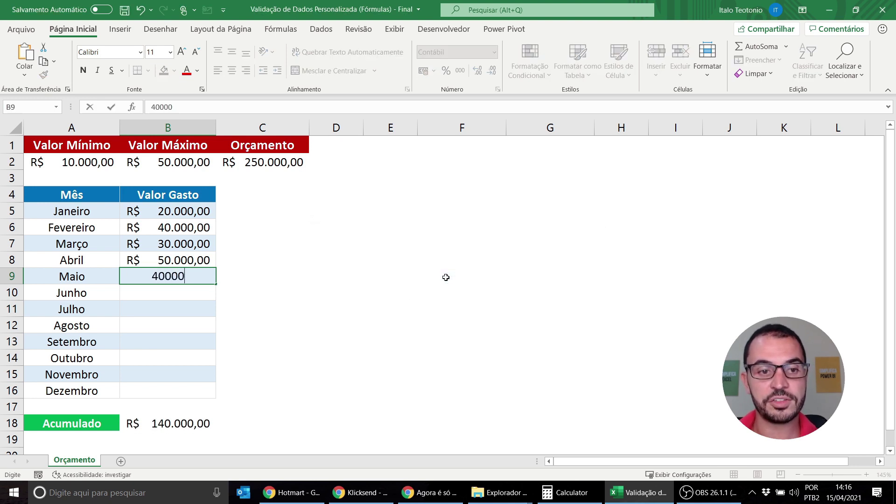
pyautogui.press('Return')
pyautogui.write('3000')
pyautogui.press('Return')
pyautogui.write('2')
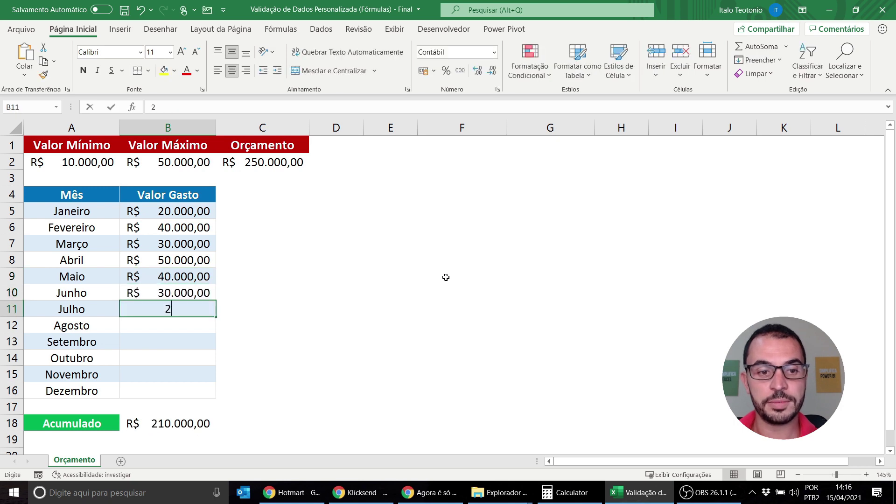
pyautogui.write('0.000')
pyautogui.press('Return')
# - Review the limits and the Acumulado total, and try to enter 30000 for Agosto to test the budget limit, cancelling the entry
pyautogui.moveTo(93, 146); pyautogui.dragTo(166, 158)
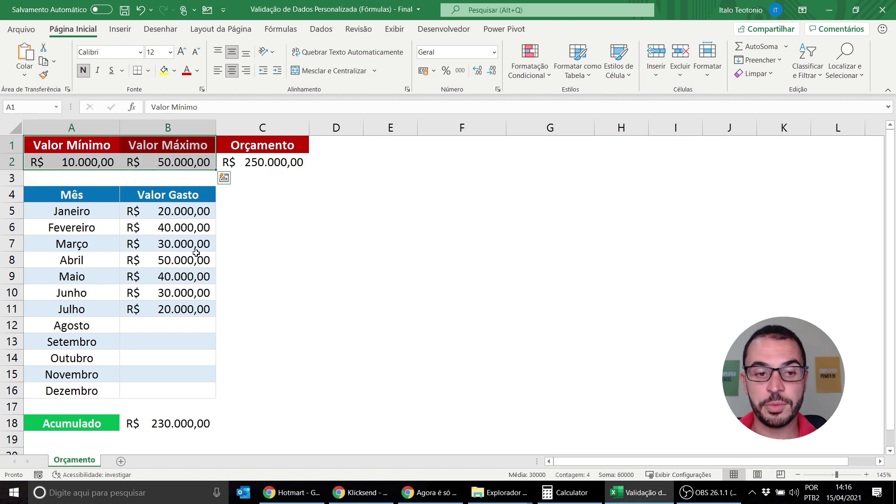
pyautogui.click(150, 425)
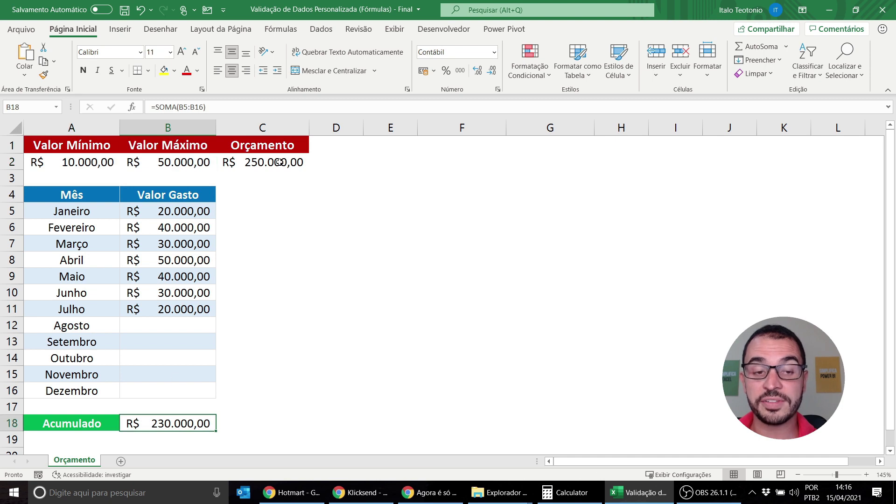
pyautogui.click(144, 328)
pyautogui.write('30')
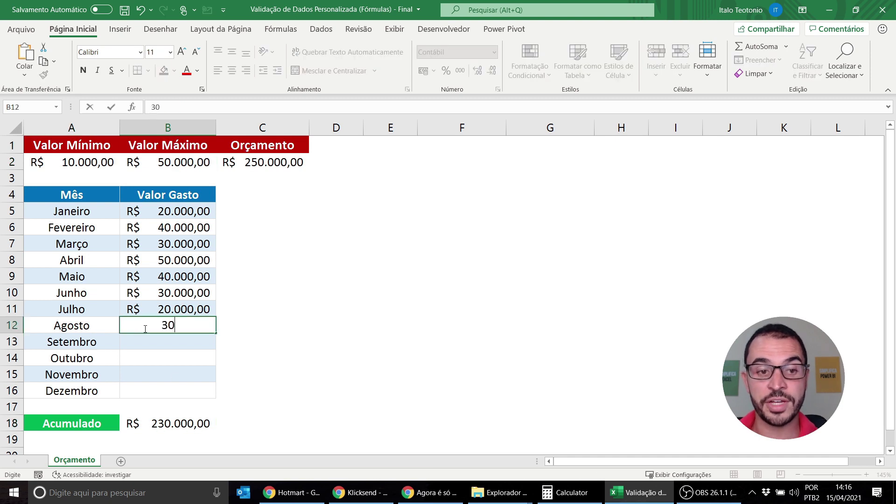
pyautogui.write('000')
pyautogui.press('Return')
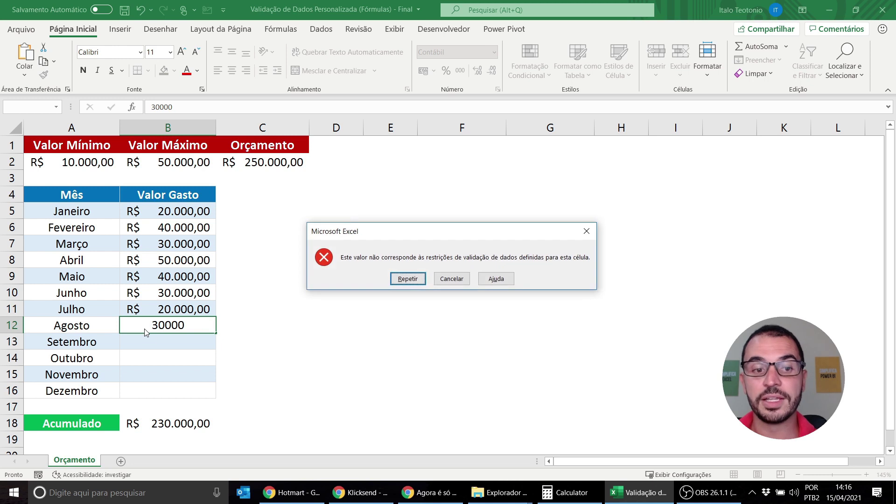
pyautogui.click(451, 278)
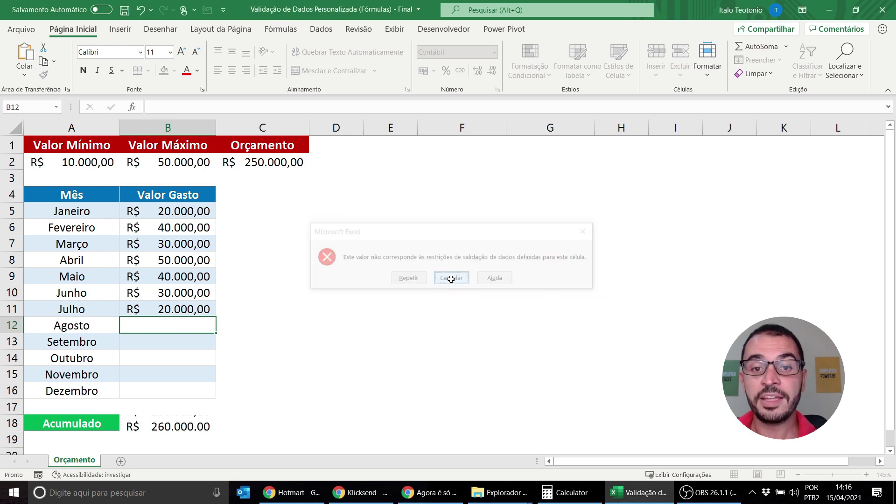
# - Set the Orçamento value in C2 to 300000
pyautogui.click(263, 161)
pyautogui.write('300000')
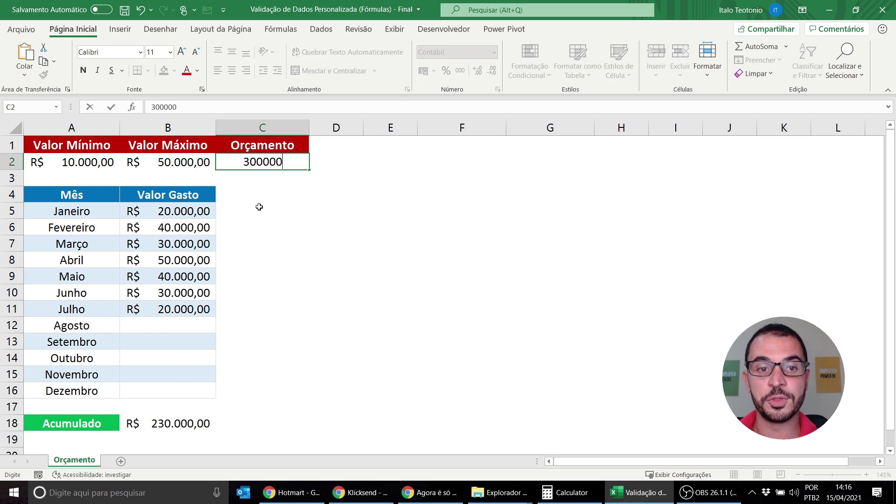
pyautogui.press('Return')
# - Enter 30000 as Agosto's Valor Gasto in B12
pyautogui.click(199, 325)
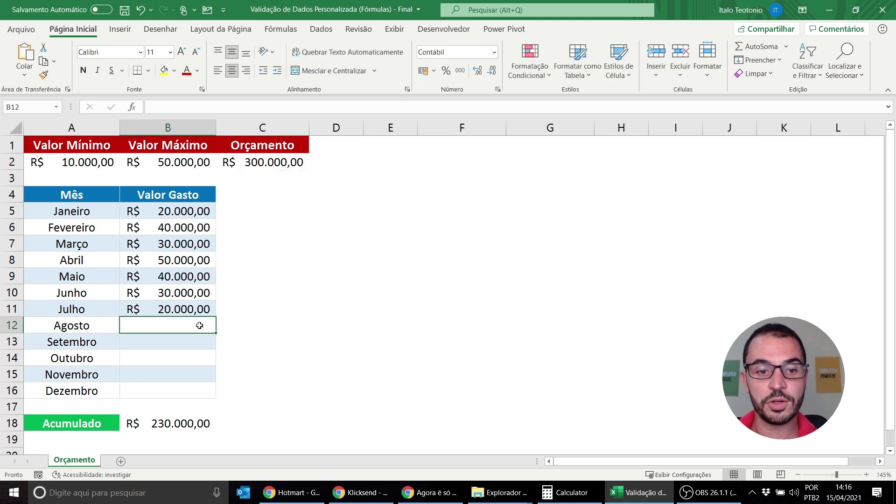
pyautogui.write('30.000')
pyautogui.press('Return')
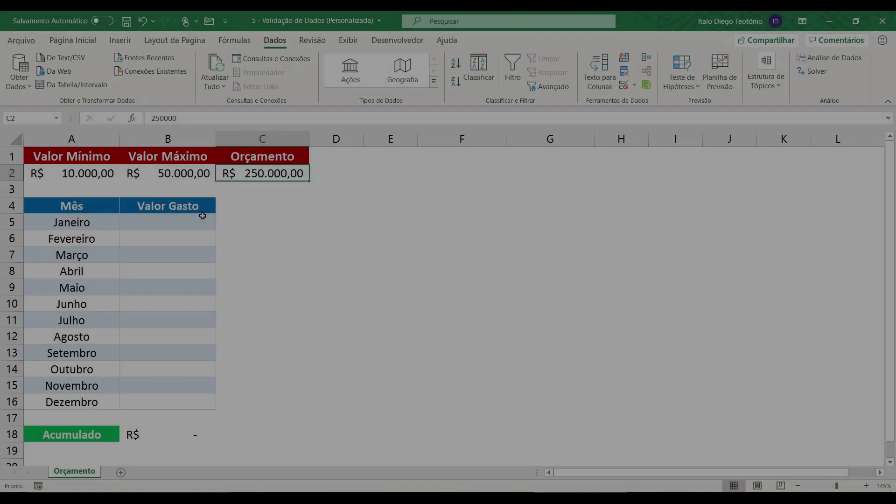
# - Apply data validation to the Valor Gasto cells B5:B16, allowing only decimals between 10000 and 50000
pyautogui.moveTo(202, 216); pyautogui.dragTo(183, 399)
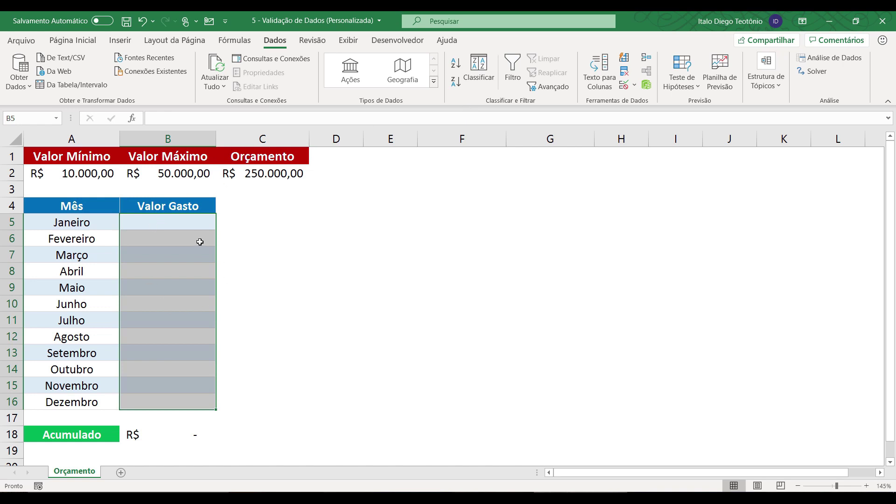
pyautogui.click(635, 84)
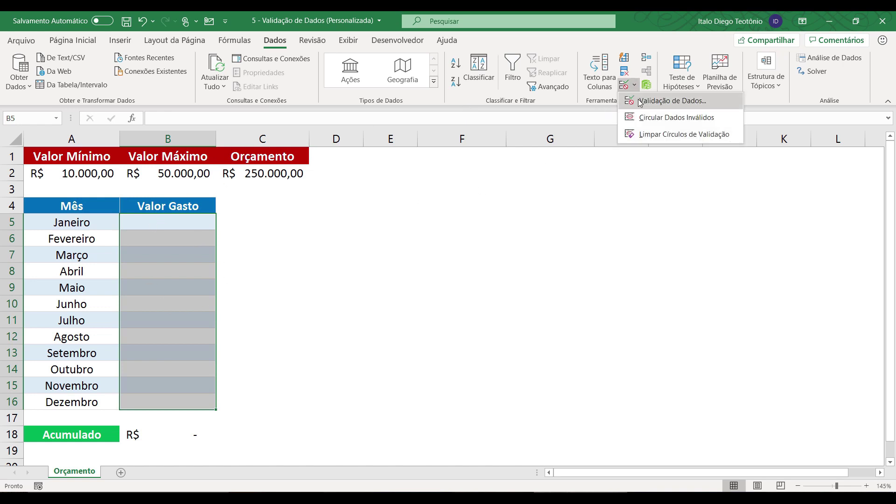
pyautogui.click(640, 101)
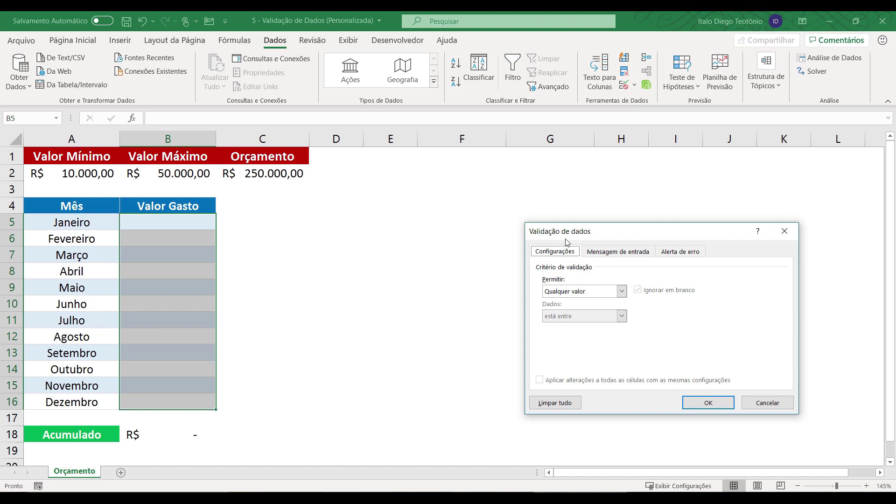
pyautogui.click(563, 291)
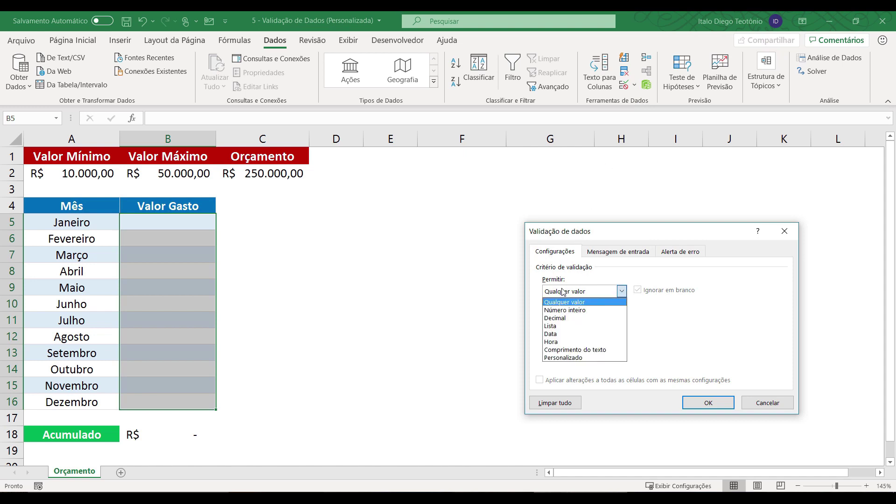
pyautogui.click(568, 319)
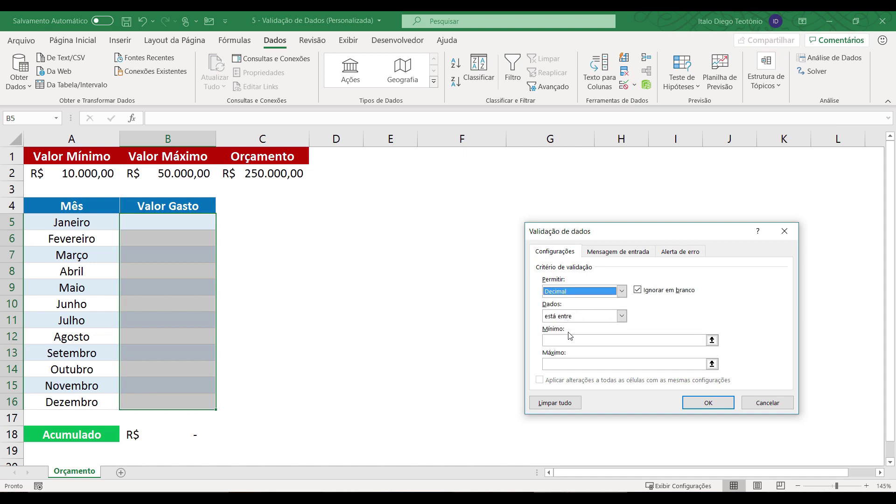
pyautogui.click(569, 341)
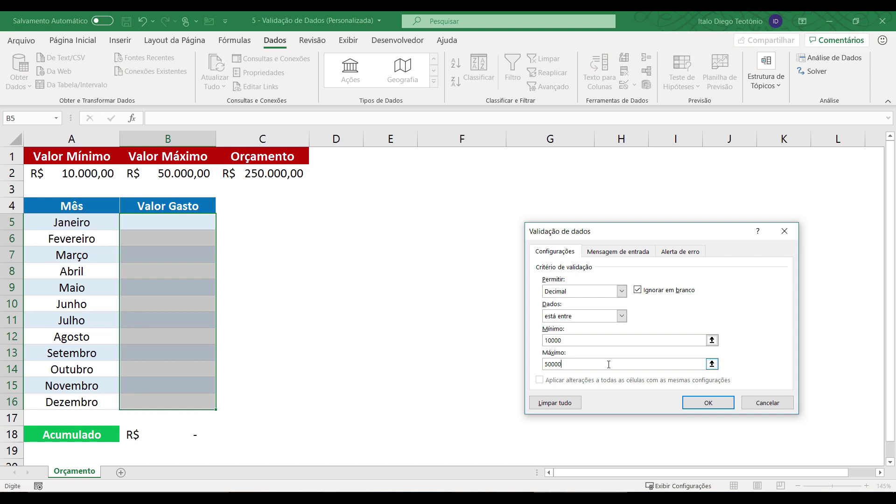
pyautogui.click(698, 404)
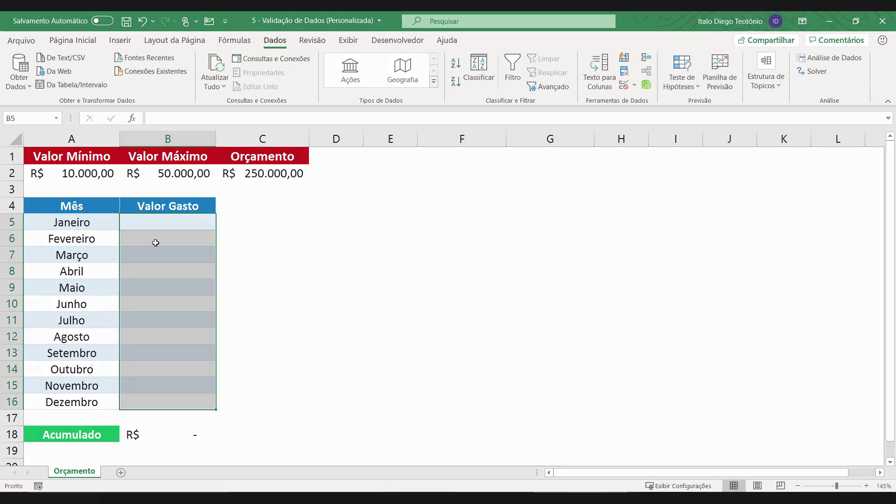
pyautogui.click(137, 222)
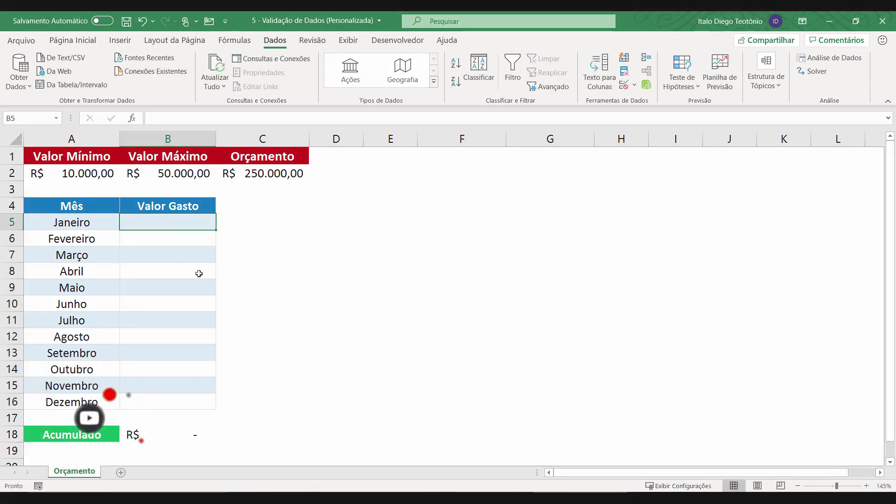
# - Enter 15000 for Janeiro in B5 and try 5000 for Fevereiro in B6, cancelling the second entry
pyautogui.write('15000')
pyautogui.press('Return')
pyautogui.write('5000')
pyautogui.press('Return')
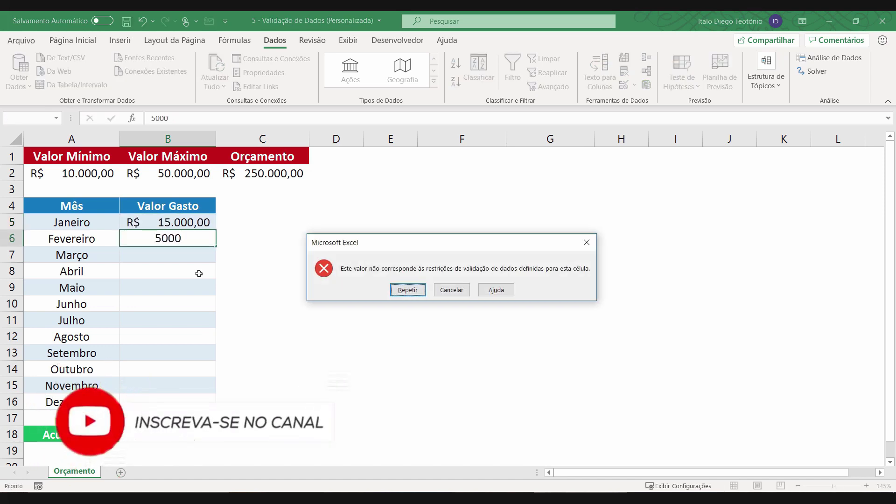
pyautogui.click(451, 290)
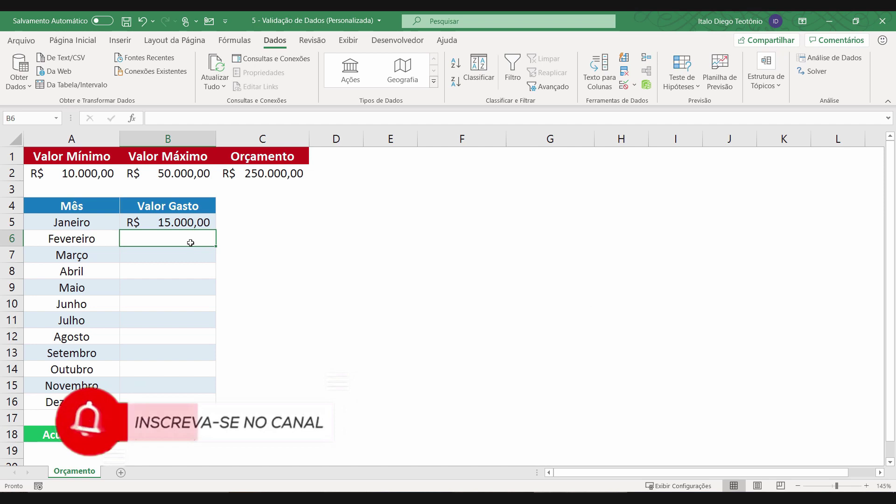
# - Try to enter 60000 as Fevereiro's Valor Gasto to test the maximum limit, cancelling the entry
pyautogui.write('60')
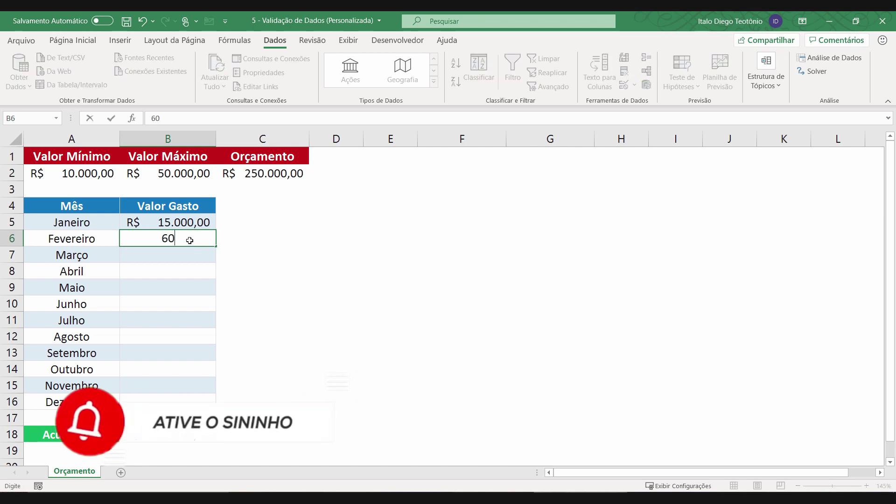
pyautogui.write('0000')
pyautogui.press('BackSpace')
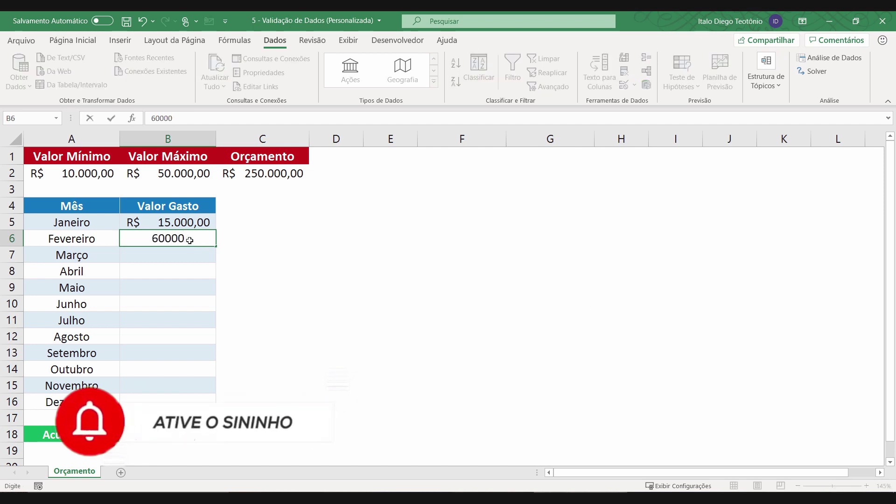
pyautogui.press('Return')
pyautogui.click(449, 293)
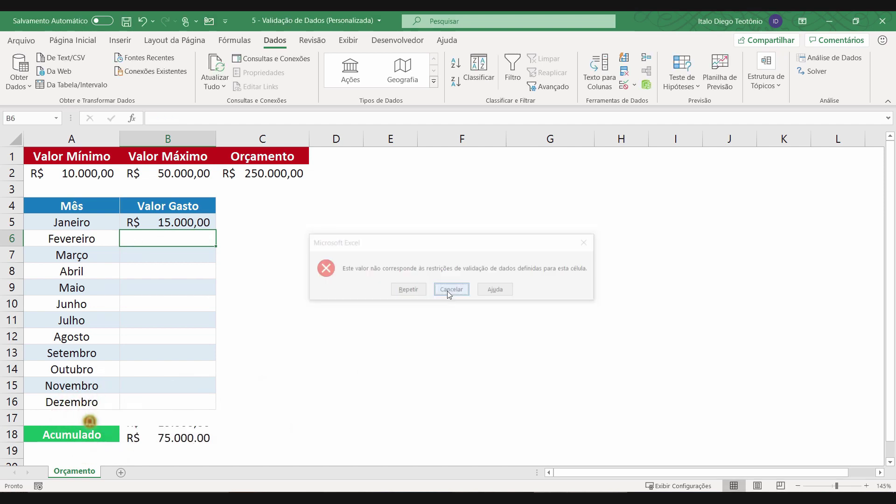
# - Change the validation of B5:B16 so its minimum references =A2 and its maximum references =B2
pyautogui.click(203, 223)
pyautogui.hotkey('ctrl', 'shift', 'Down')
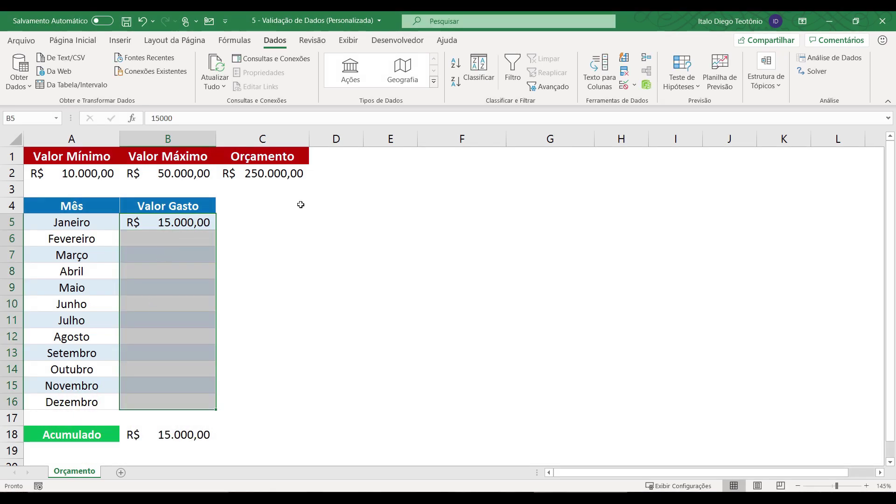
pyautogui.click(633, 85)
pyautogui.click(642, 101)
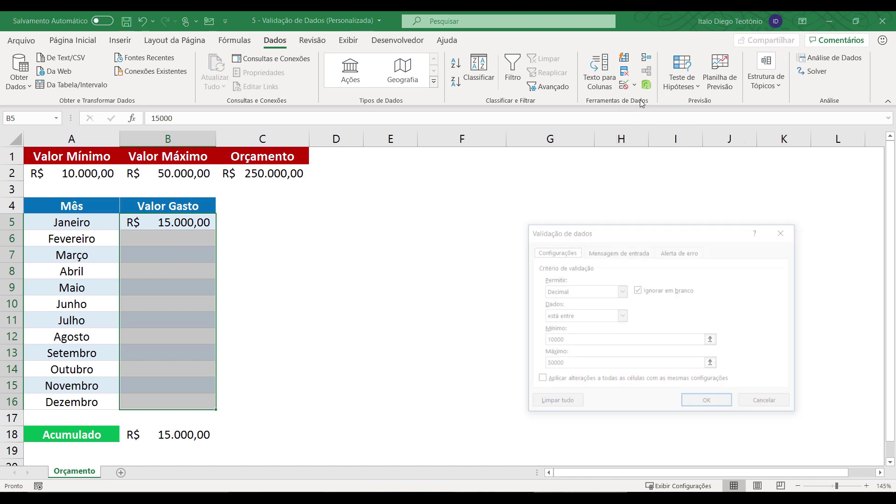
pyautogui.moveTo(566, 341); pyautogui.dragTo(532, 337)
pyautogui.press('BackSpace')
pyautogui.click(88, 171)
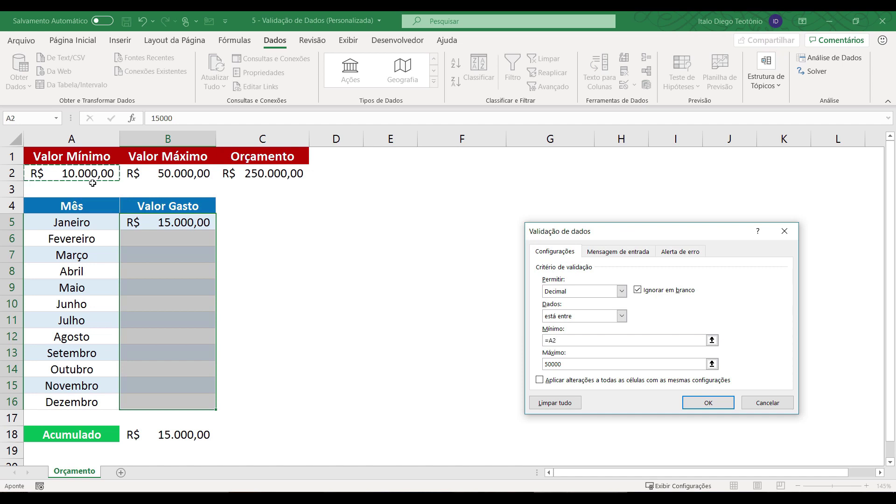
pyautogui.moveTo(576, 368); pyautogui.dragTo(542, 365)
pyautogui.press('BackSpace')
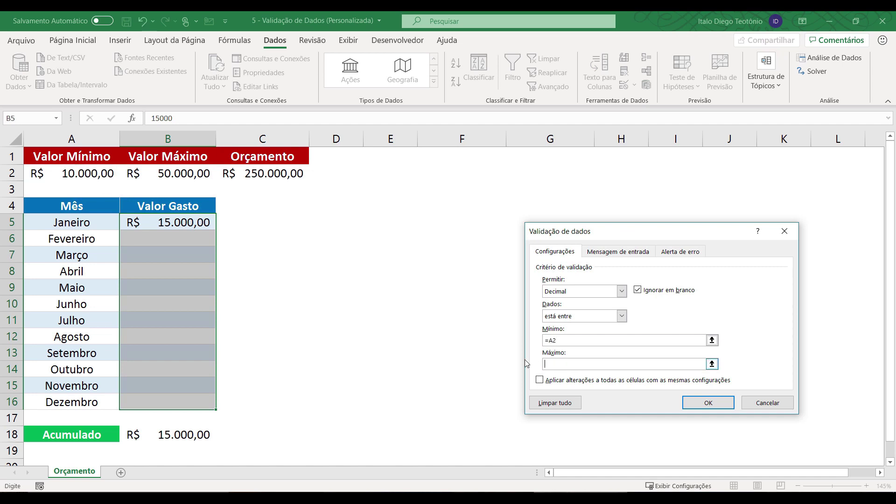
pyautogui.click(178, 176)
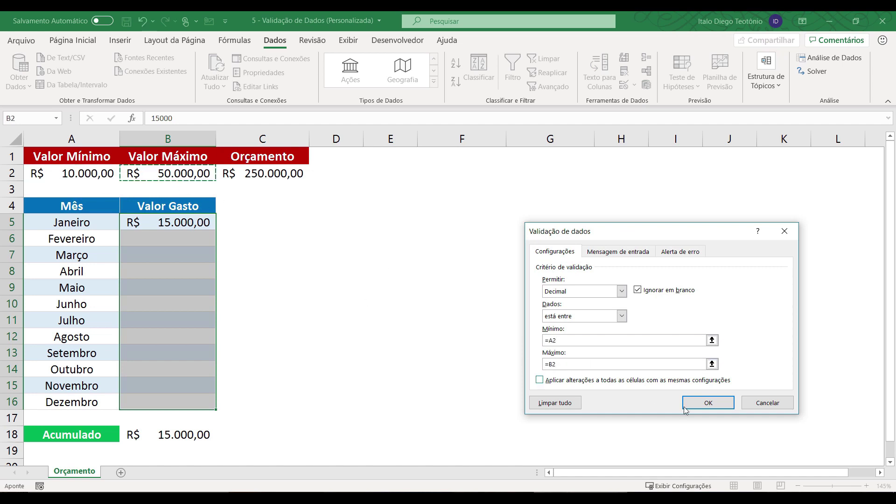
pyautogui.click(708, 402)
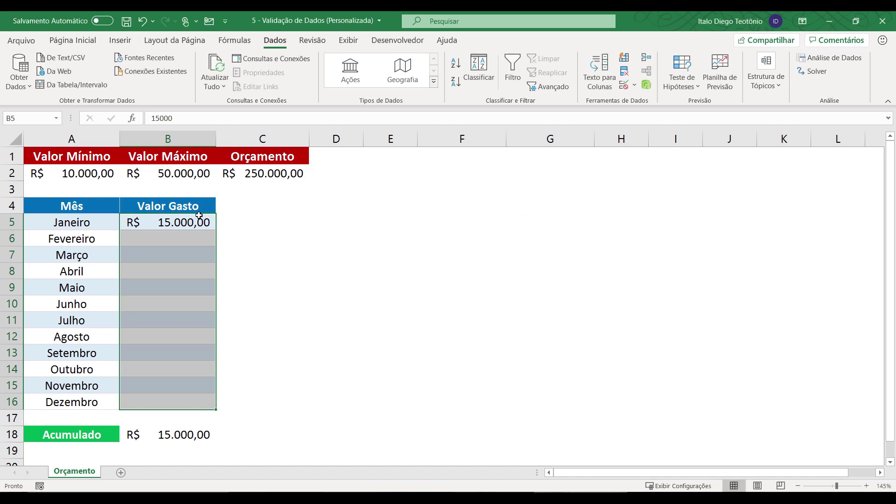
# - Set the Valor Mínimo in A2 to 5000 and enter 5000 for Fevereiro in B6
pyautogui.click(102, 178)
pyautogui.write('5000')
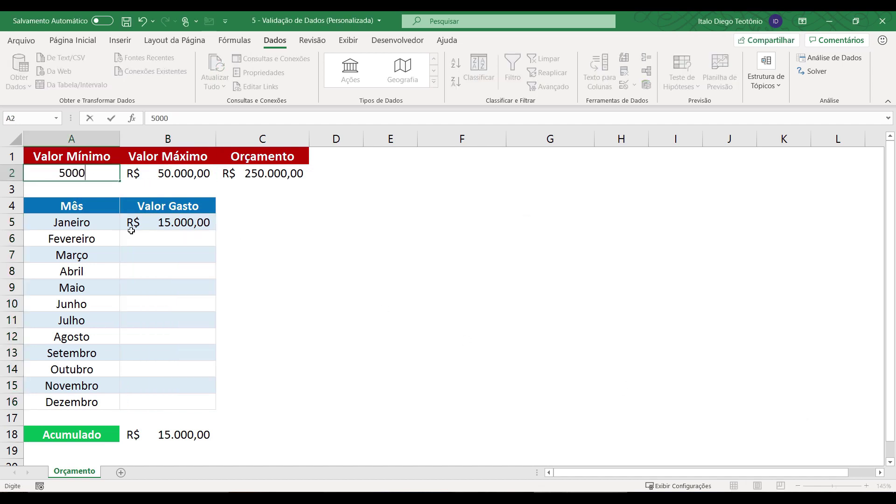
pyautogui.press('Return')
pyautogui.press('Down')
pyautogui.press('Down')
pyautogui.press('Right')
pyautogui.press('Down')
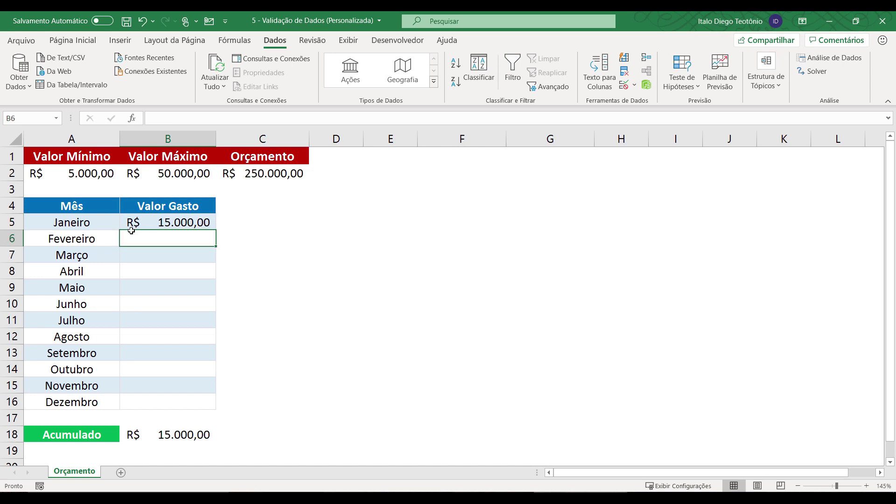
pyautogui.write('5000')
pyautogui.press('Return')
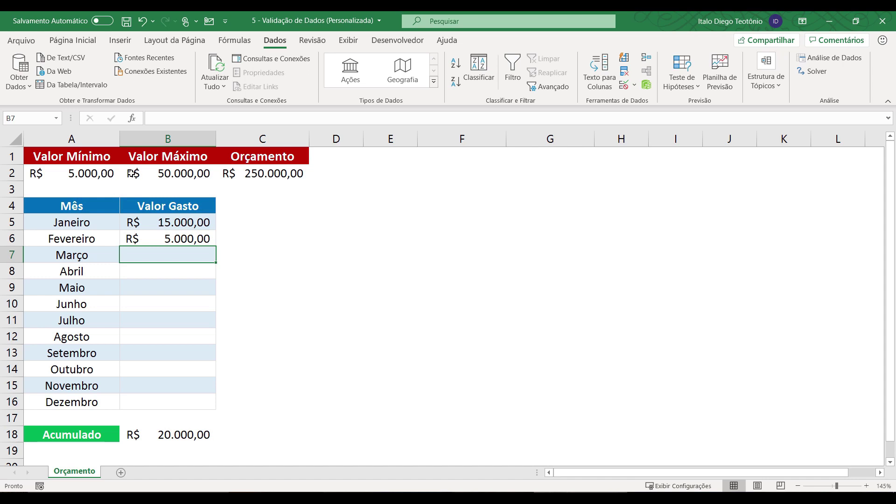
# - Clear Fevereiro's Valor Gasto and set the Valor Mínimo in A2 back to 10000
pyautogui.click(164, 238)
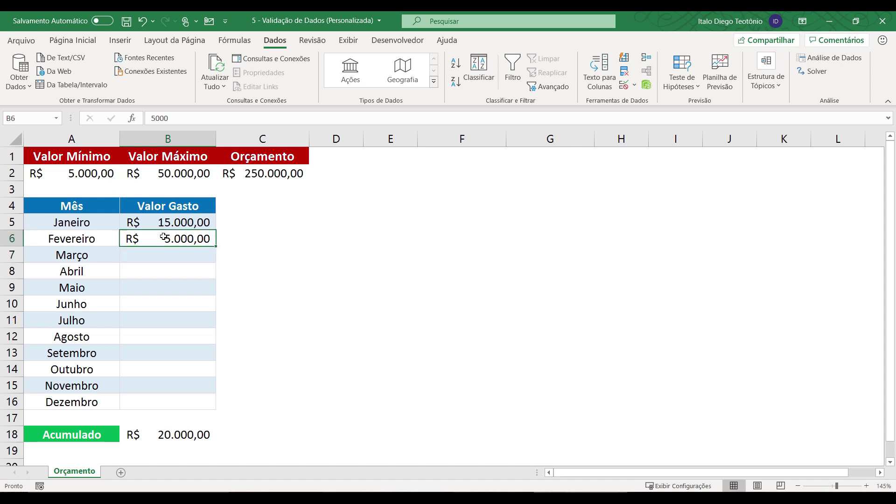
pyautogui.press('Delete')
pyautogui.click(114, 176)
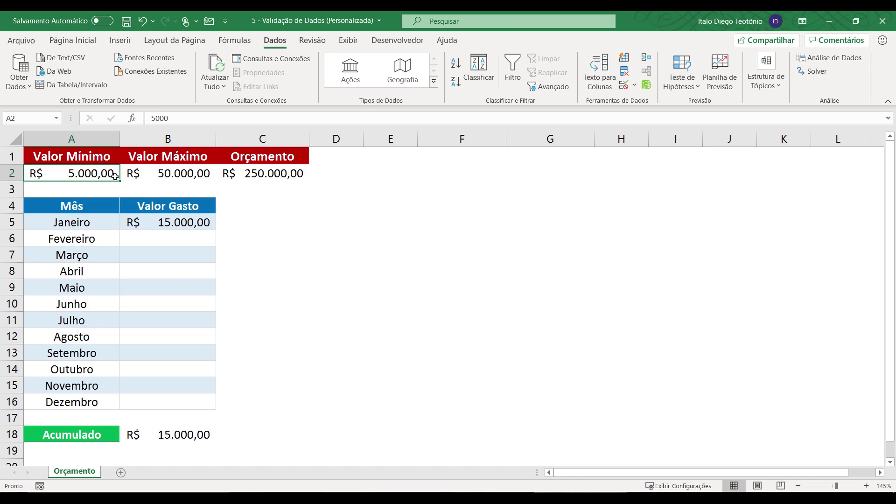
pyautogui.write('10000')
pyautogui.press('Return')
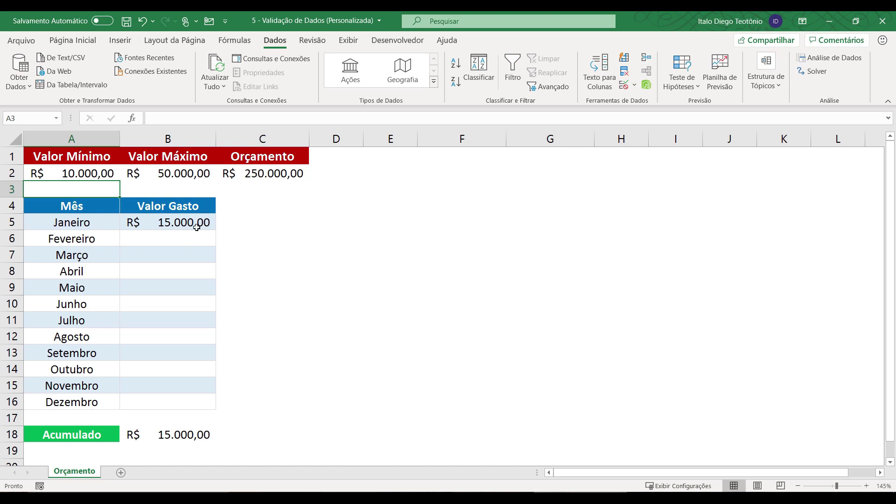
# - Clear all monthly Valor Gasto values in B5:B16
pyautogui.click(243, 174)
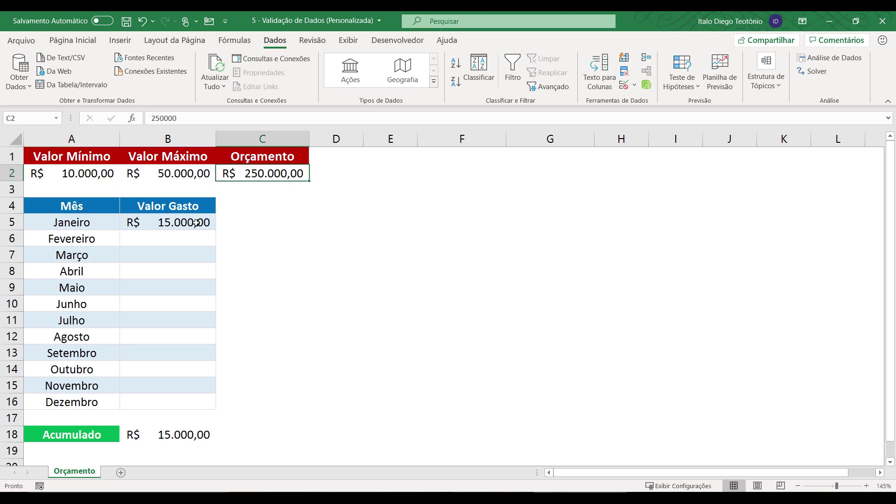
pyautogui.moveTo(196, 223); pyautogui.dragTo(168, 399)
pyautogui.press('Delete')
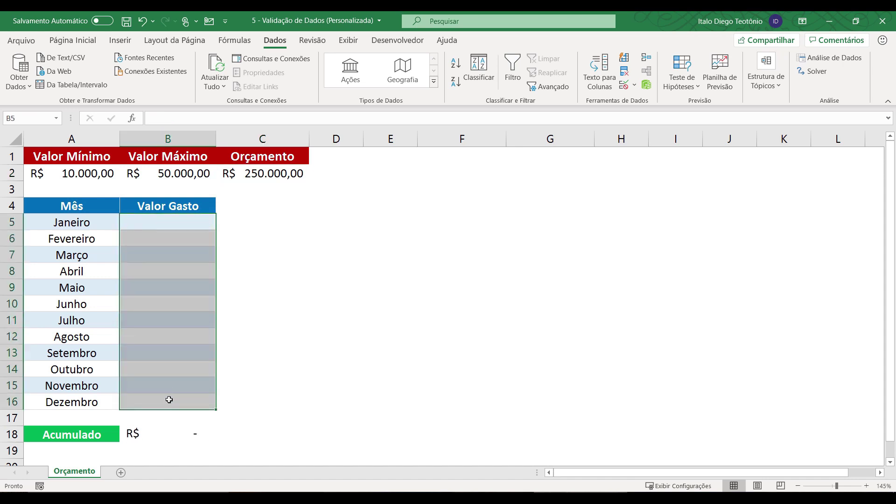
# - Switch the data validation criterion for B5:B16 to Personalizado and empty its formula
pyautogui.click(635, 85)
pyautogui.click(642, 98)
pyautogui.click(621, 290)
pyautogui.click(598, 288)
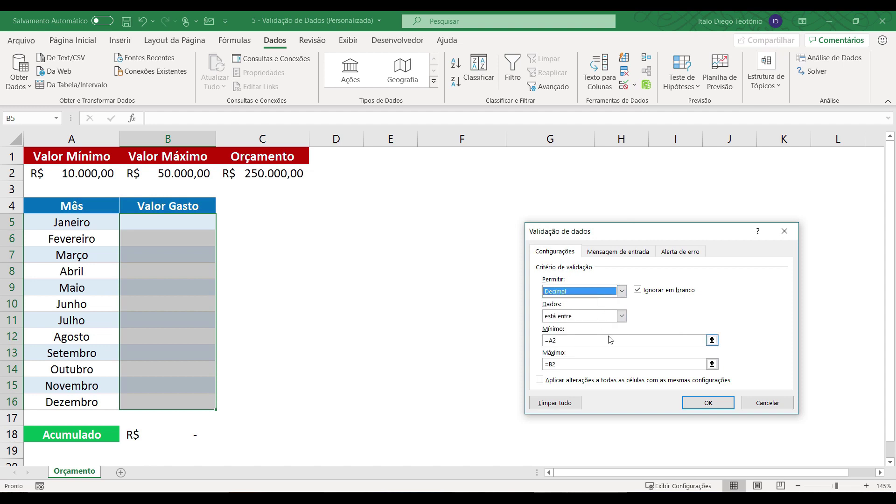
pyautogui.click(623, 292)
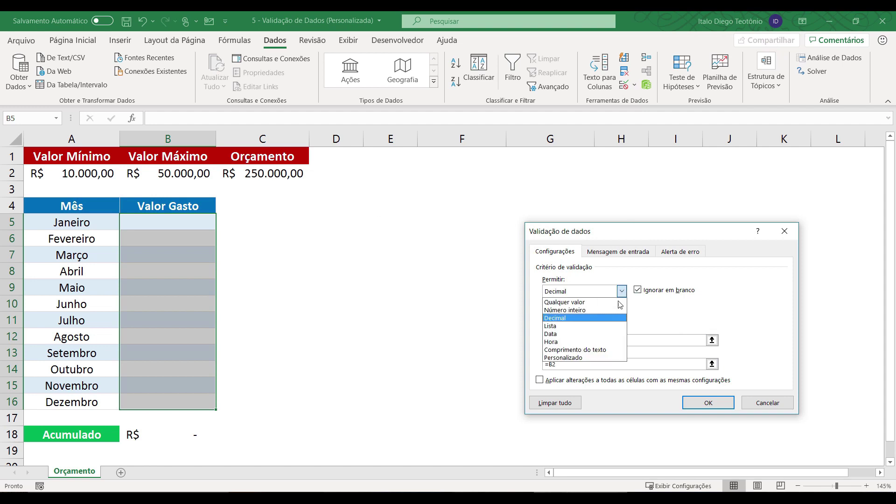
pyautogui.click(591, 358)
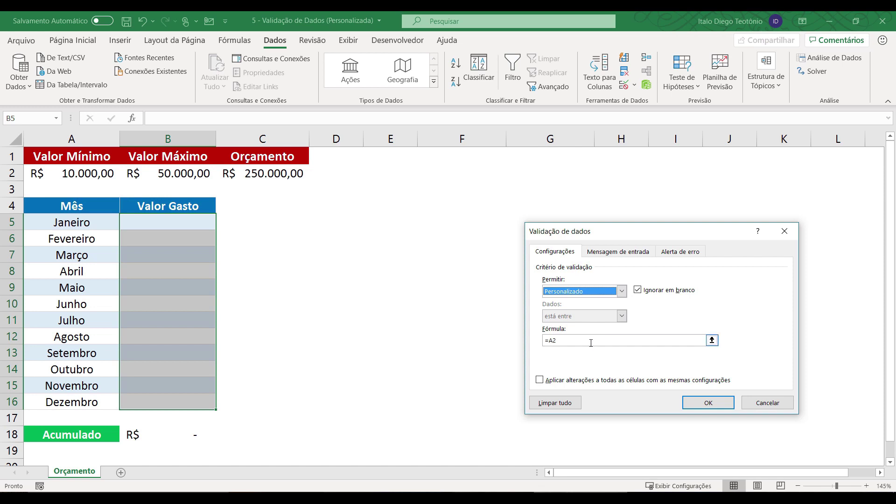
pyautogui.moveTo(590, 343); pyautogui.dragTo(542, 343)
pyautogui.press('BackSpace')
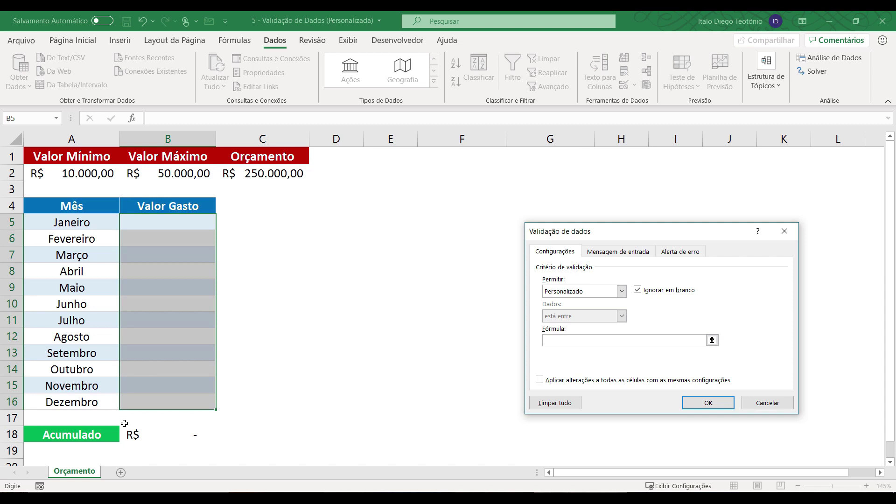
# - Set the custom validation formula to =$B$18<=$C$2, comparing Acumulado with Orçamento, and apply it
pyautogui.click(172, 435)
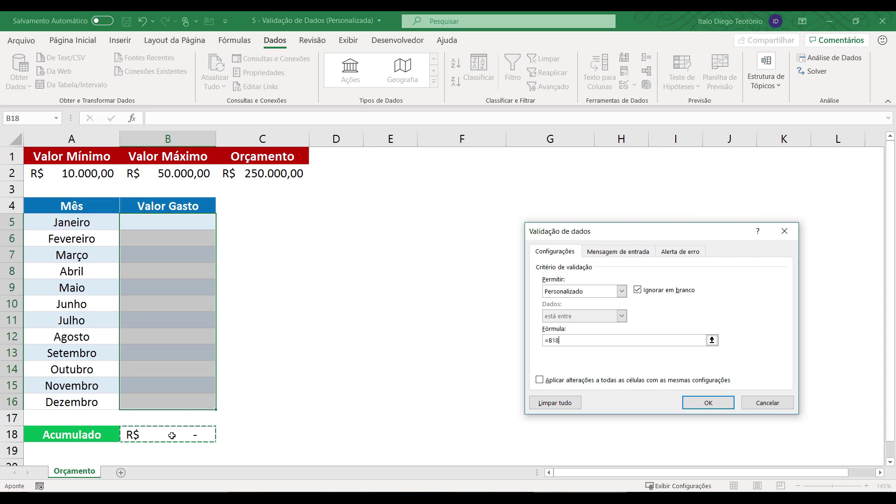
pyautogui.click(571, 340)
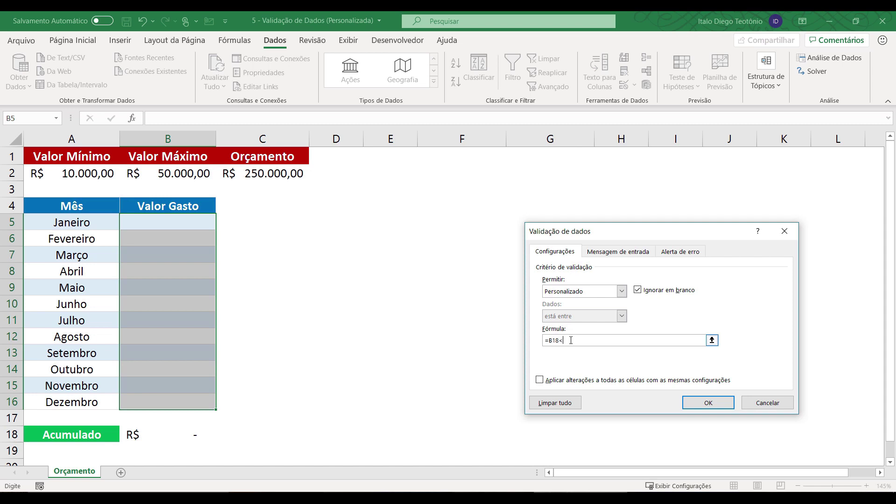
pyautogui.write('<=25000')
pyautogui.moveTo(558, 337); pyautogui.dragTo(551, 340)
pyautogui.press('F4')
pyautogui.click(574, 340)
pyautogui.moveTo(575, 340); pyautogui.dragTo(595, 341)
pyautogui.press('BackSpace')
pyautogui.click(287, 175)
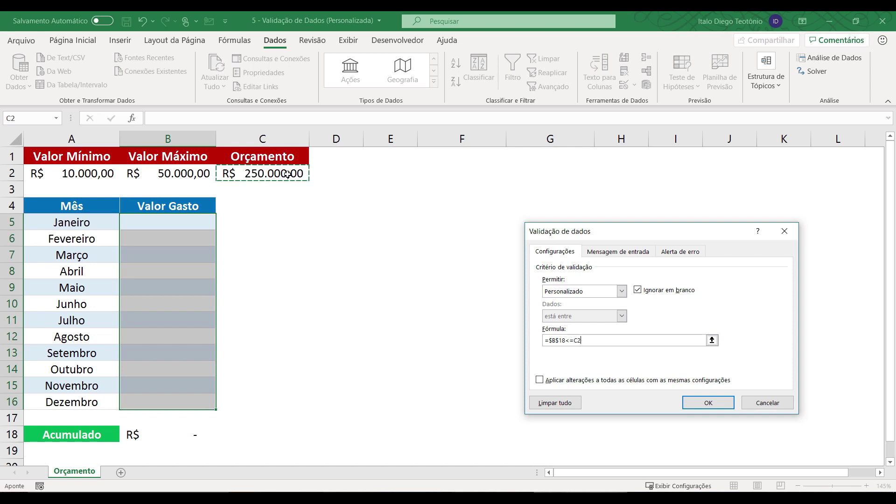
pyautogui.press('F4')
pyautogui.click(708, 403)
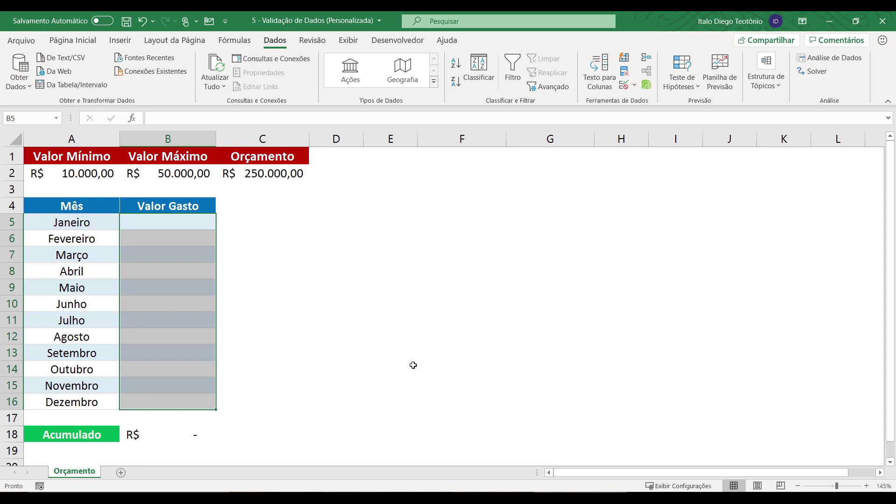
# - Enter Valor Gasto values of 10000 for Janeiro, 50000 for Fevereiro and 80000 for Março
pyautogui.click(154, 227)
pyautogui.write('10000')
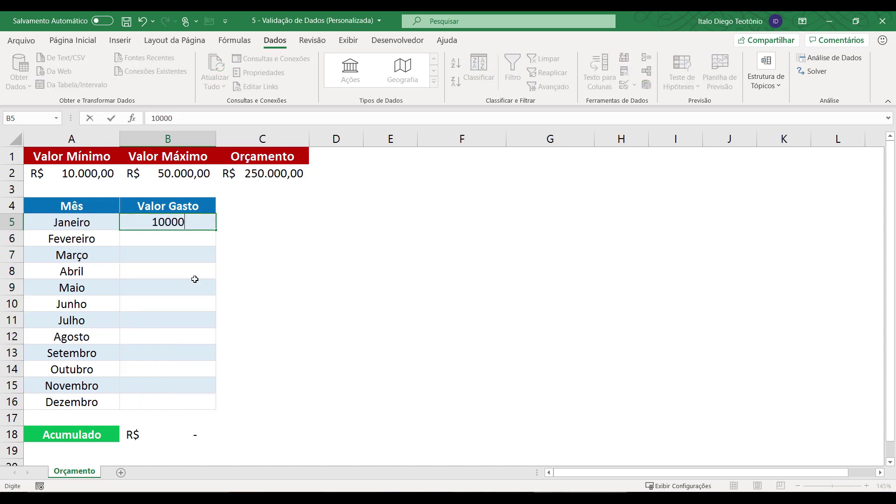
pyautogui.press('Return')
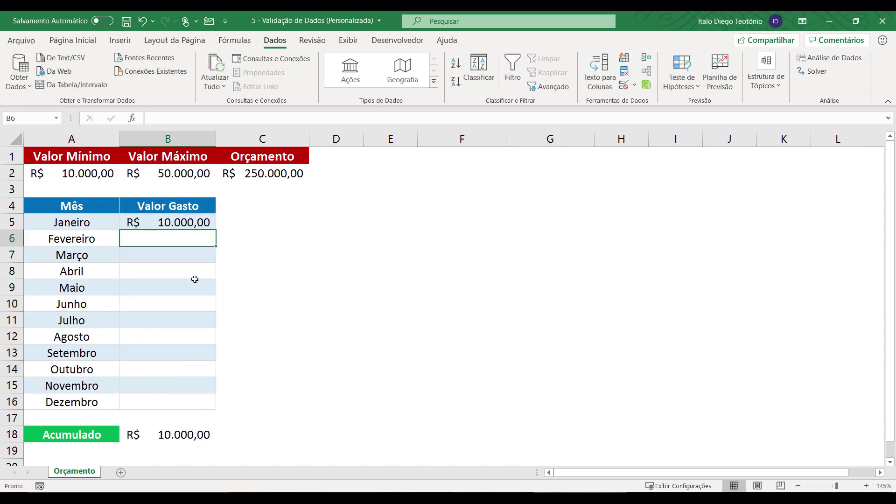
pyautogui.write('50000')
pyautogui.press('Return')
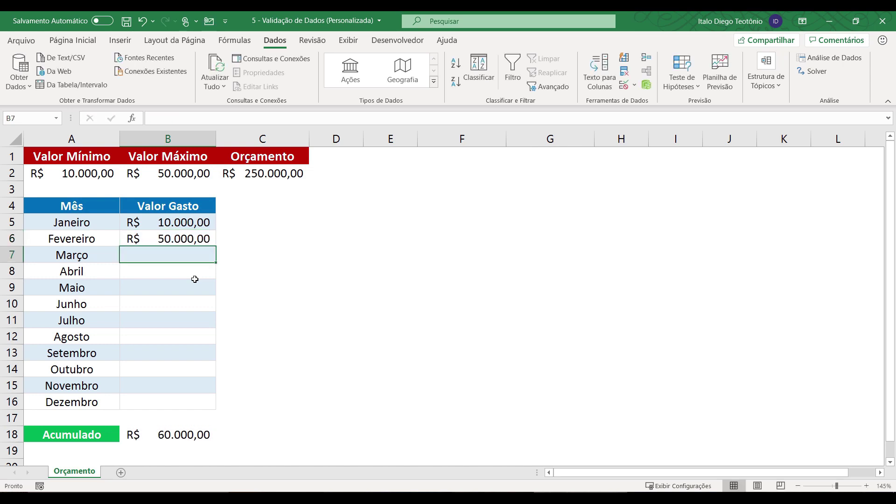
pyautogui.write('80000')
pyautogui.press('Return')
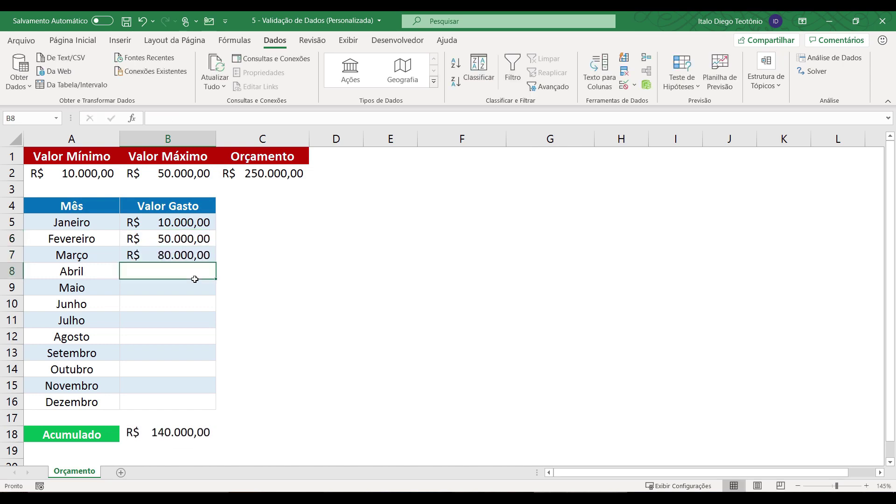
# - Enter 50000 as the Valor Gasto for both Abril and Maio
pyautogui.write('50000')
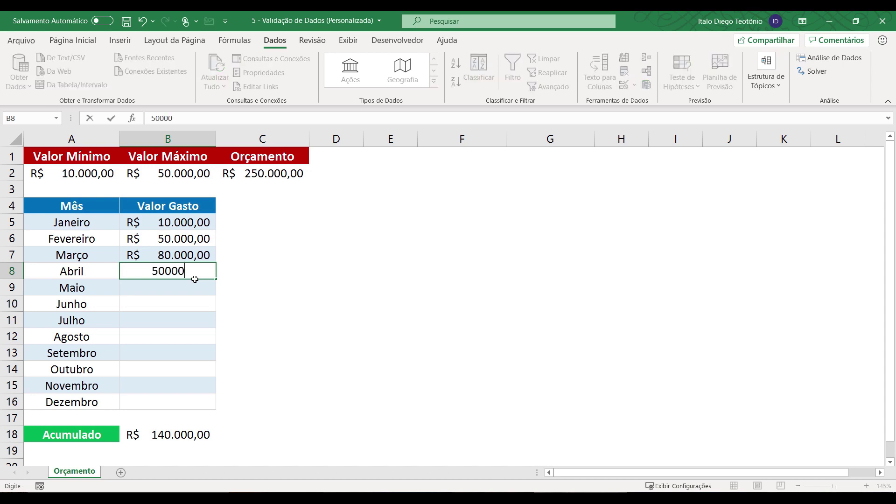
pyautogui.press('Return')
pyautogui.write('2')
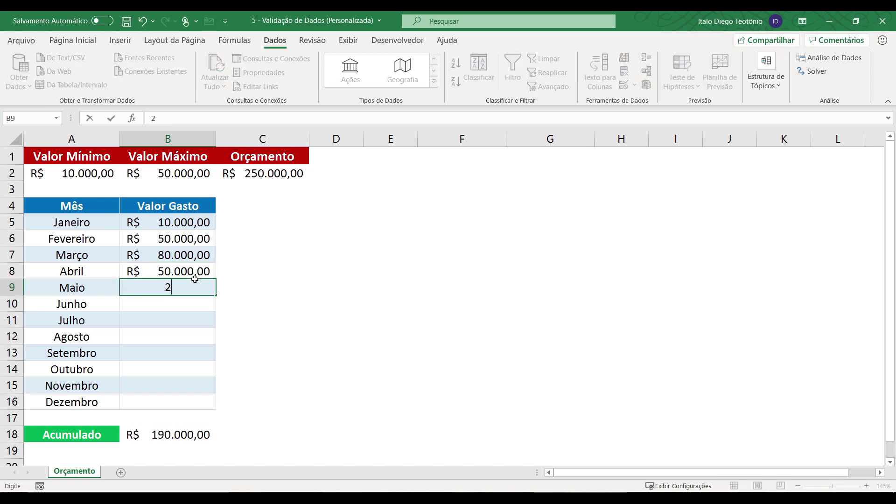
pyautogui.press('BackSpace')
pyautogui.write('50.000')
pyautogui.press('Return')
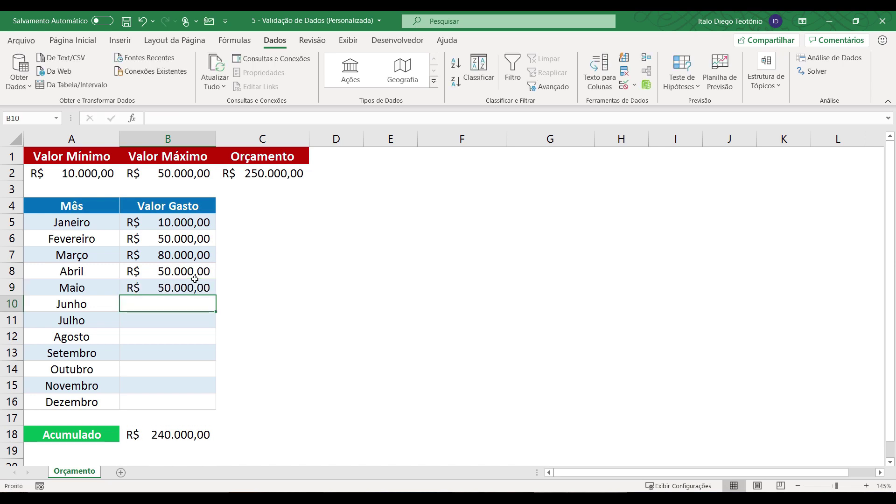
# - Try to enter 20000 as the Valor Gasto for Junho
pyautogui.write('20000')
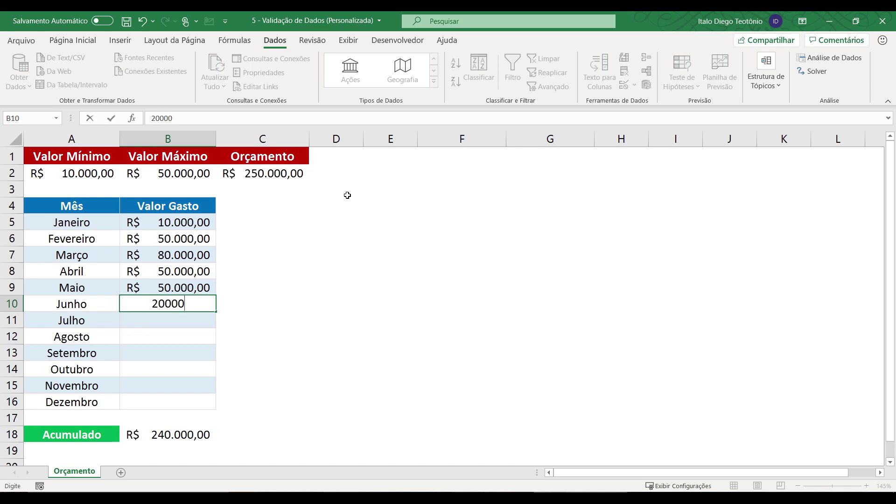
pyautogui.press('Return')
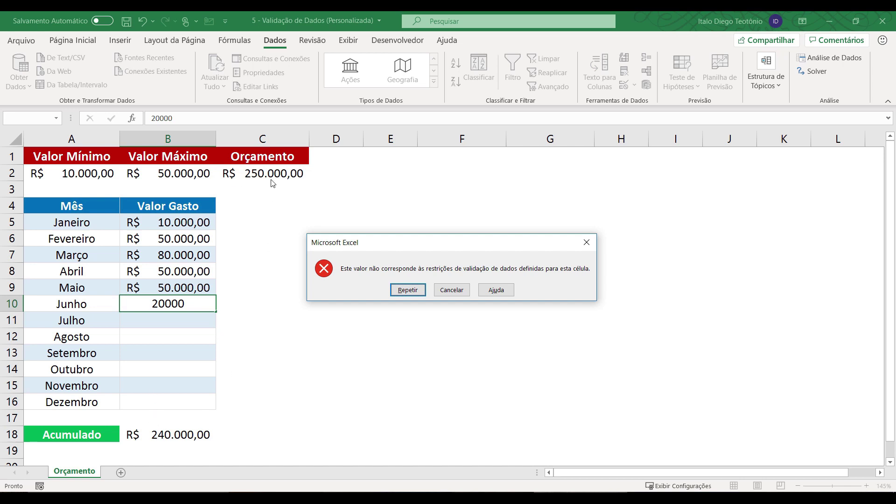
pyautogui.click(452, 290)
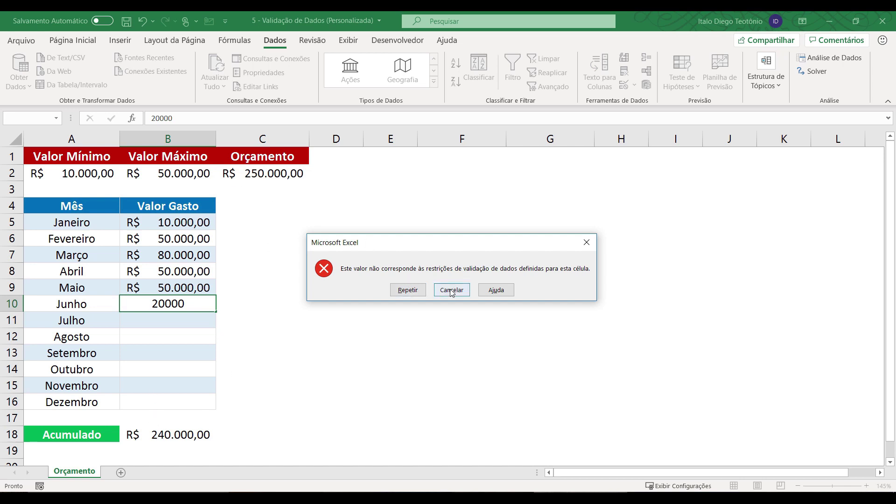
# - Raise the Orçamento in C2 to 260000 and enter 20000 as Junho's Valor Gasto
pyautogui.click(275, 177)
pyautogui.write('260000')
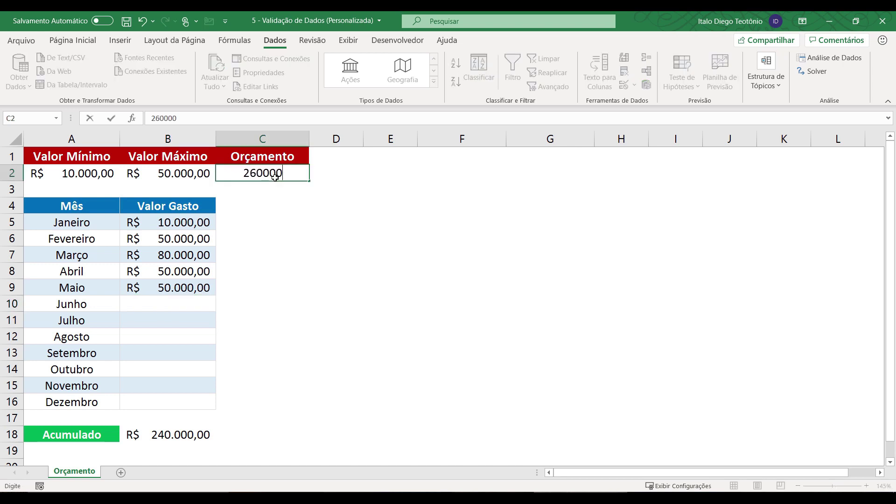
pyautogui.click(178, 302)
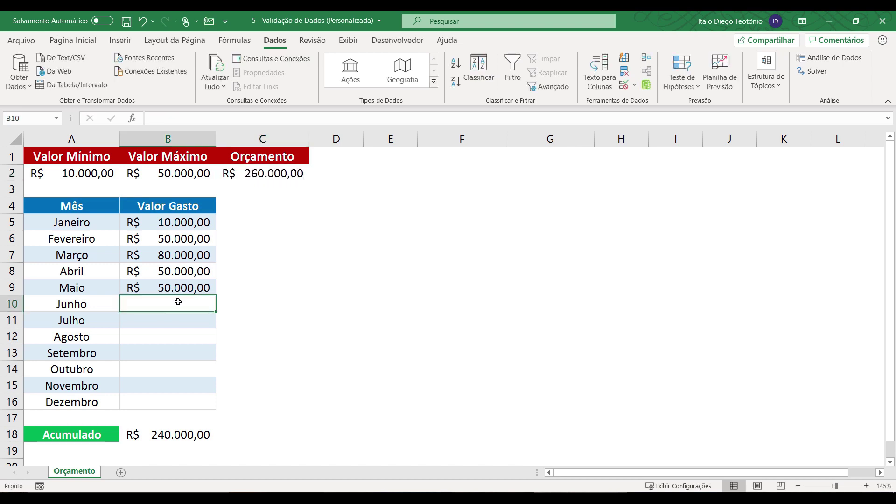
pyautogui.write('20000')
pyautogui.press('Return')
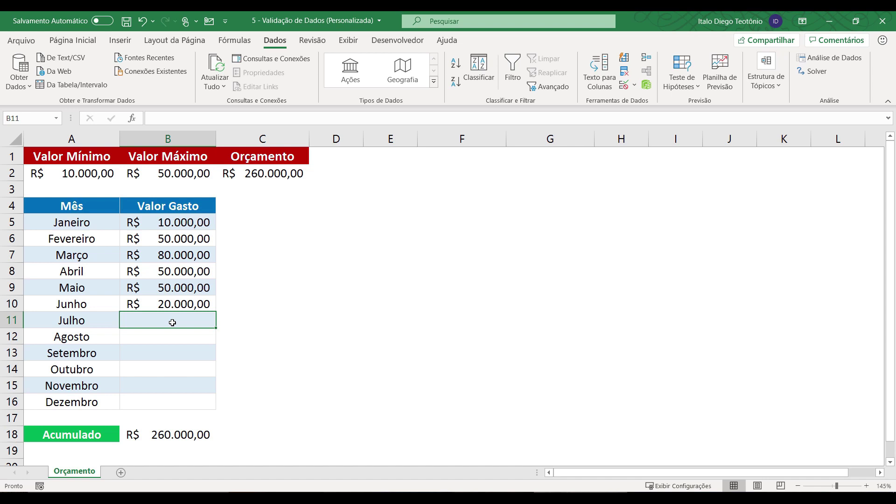
# - Try to enter 10000 as the Valor Gasto for Julho
pyautogui.write('10000')
pyautogui.press('Return')
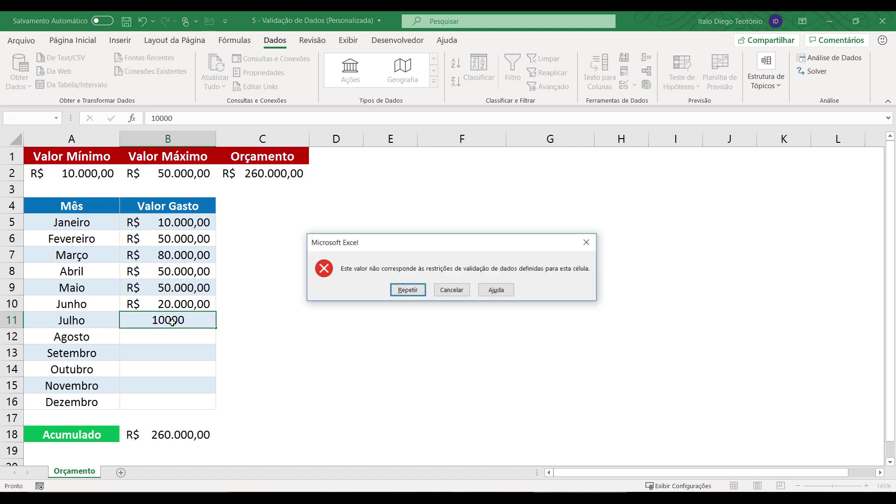
pyautogui.click(450, 290)
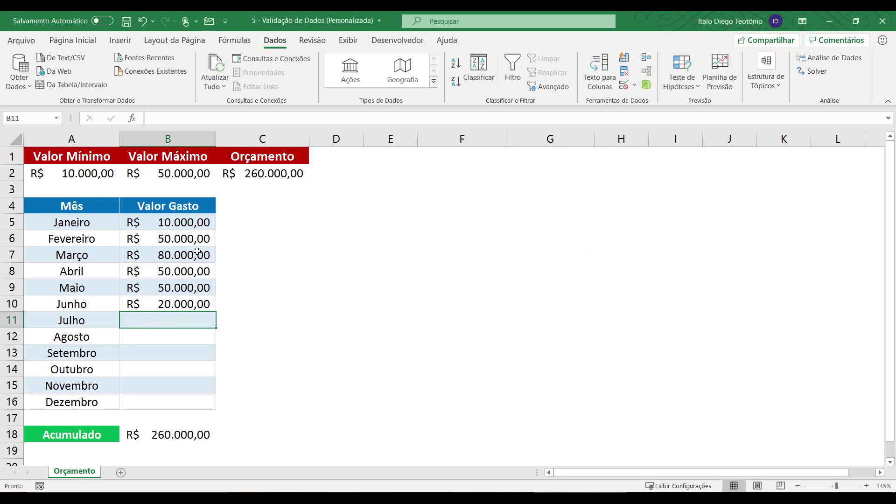
# - Change the Valor Gasto of Janeiro to 5000 and of Fevereiro to 10000
pyautogui.moveTo(189, 223); pyautogui.dragTo(185, 303)
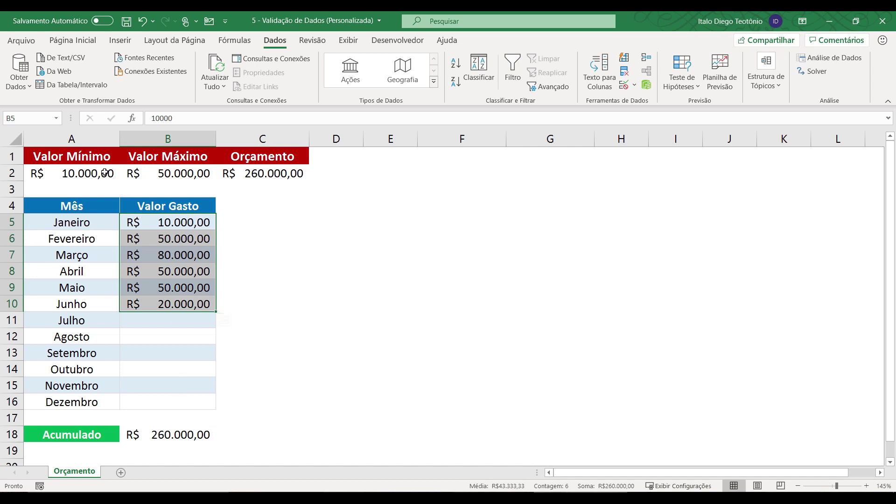
pyautogui.moveTo(161, 221); pyautogui.dragTo(154, 307)
pyautogui.write('5000')
pyautogui.press('Return')
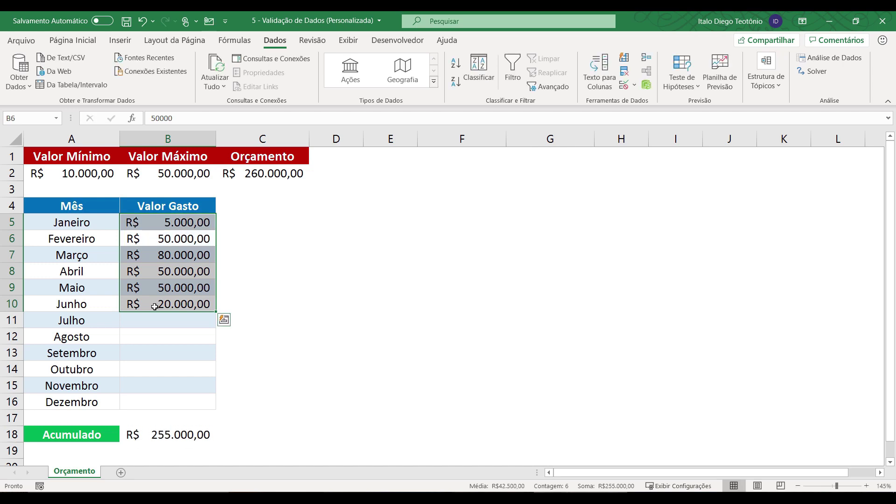
pyautogui.write('10000')
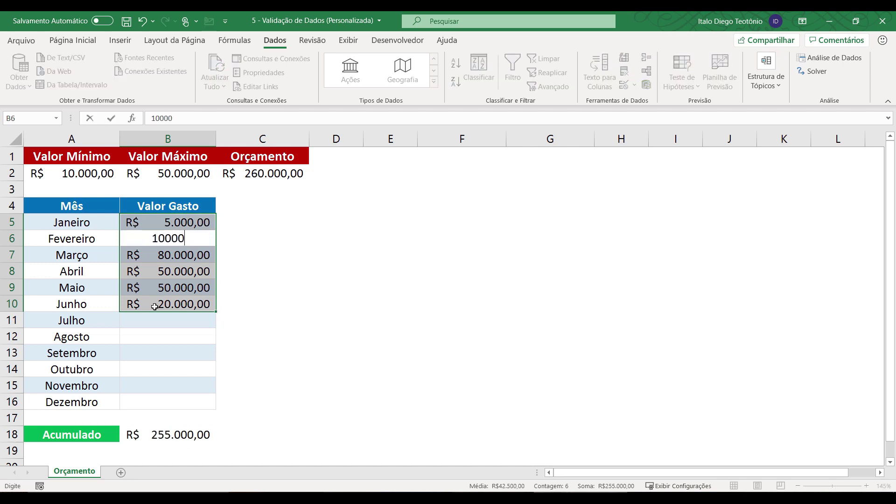
pyautogui.press('Return')
pyautogui.press('Down')
pyautogui.press('Up')
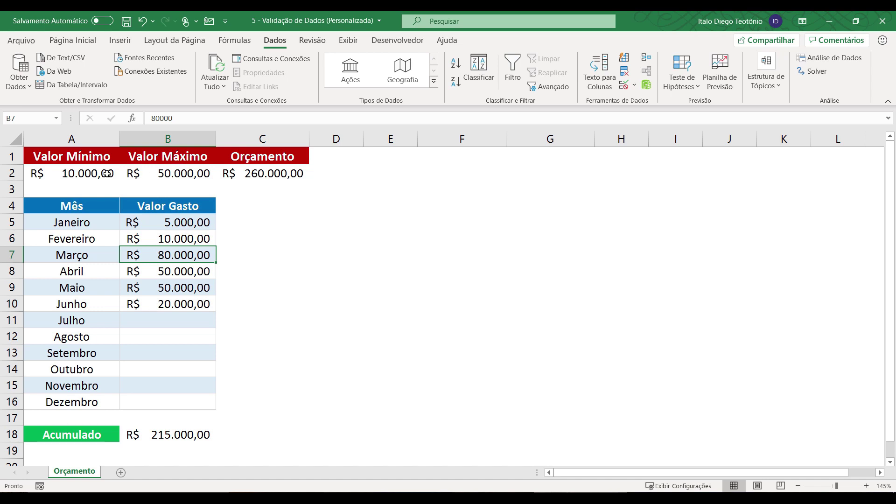
# - Clear all Valor Gasto entries in B5:B16 and review the range's custom validation formula without changing it
pyautogui.moveTo(179, 220); pyautogui.dragTo(172, 403)
pyautogui.press('Delete')
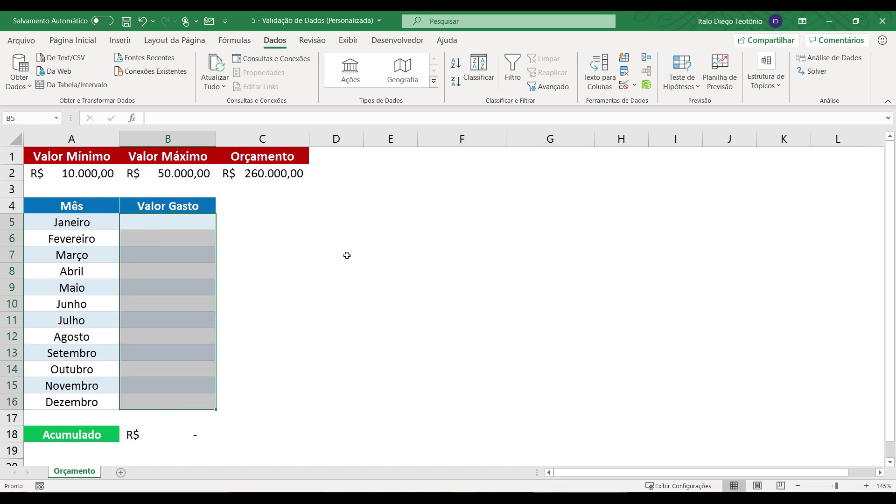
pyautogui.click(633, 85)
pyautogui.click(643, 101)
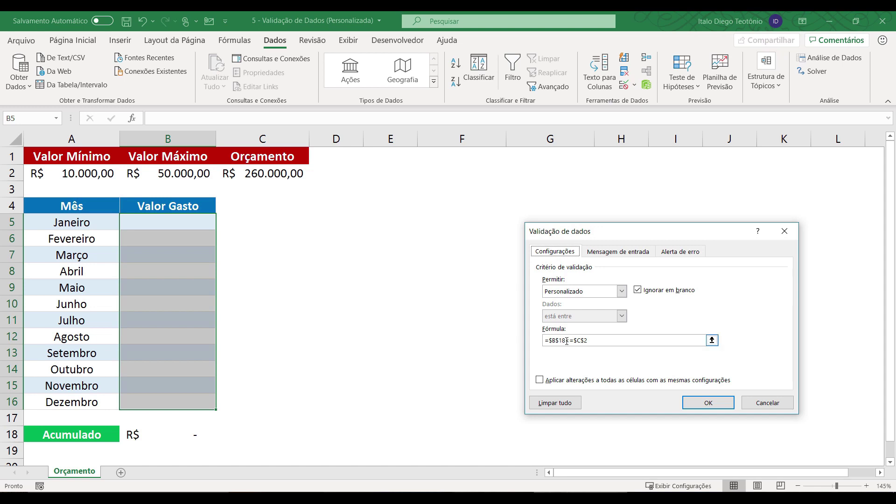
pyautogui.click(766, 405)
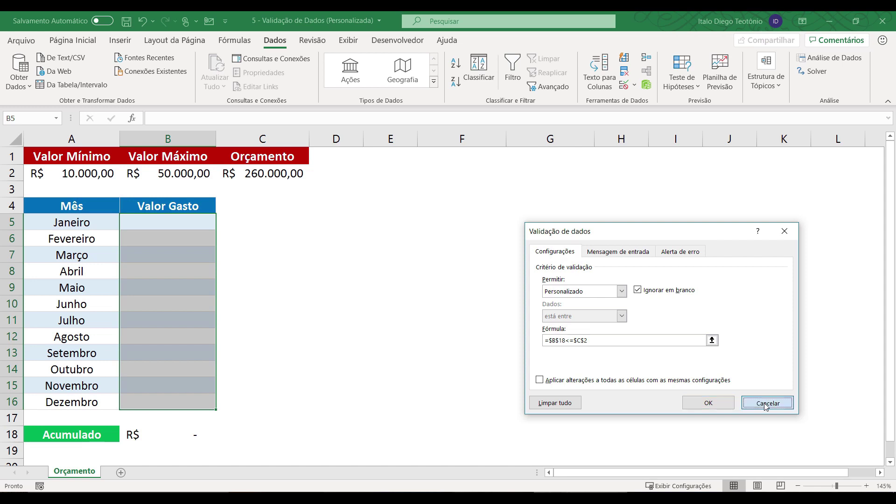
# - Examine the Valor Mínimo, Valor Máximo and Orçamento limits, the Valor Gasto range and the Acumulado formula
pyautogui.click(334, 221)
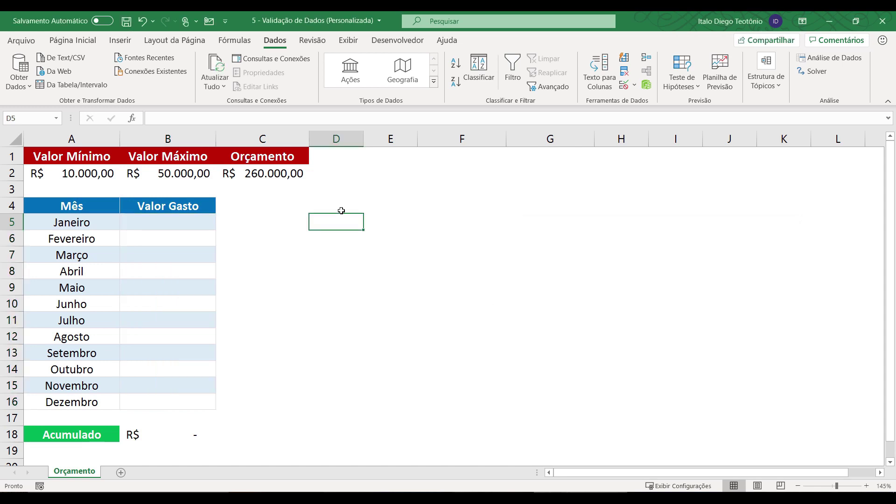
pyautogui.click(402, 197)
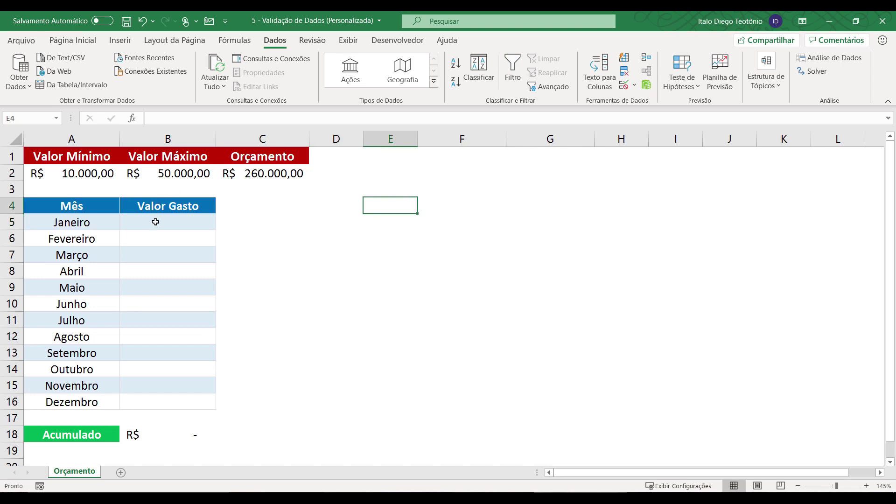
pyautogui.moveTo(156, 222); pyautogui.dragTo(160, 402)
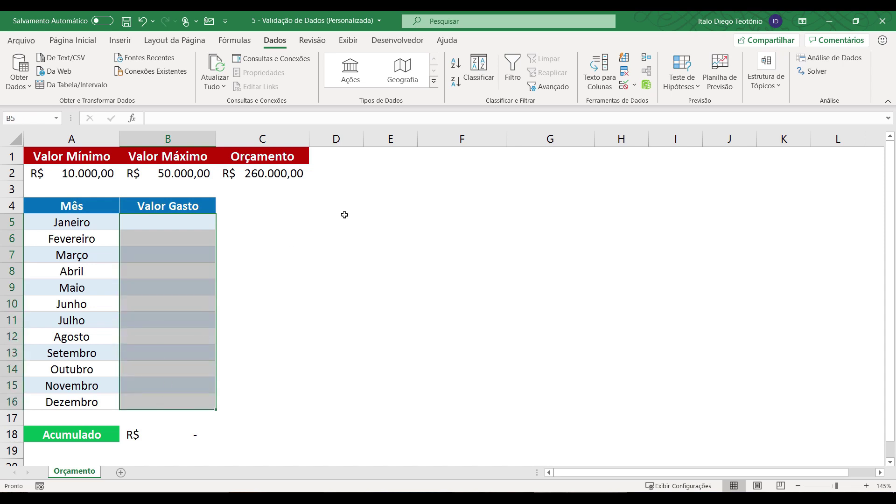
pyautogui.click(394, 209)
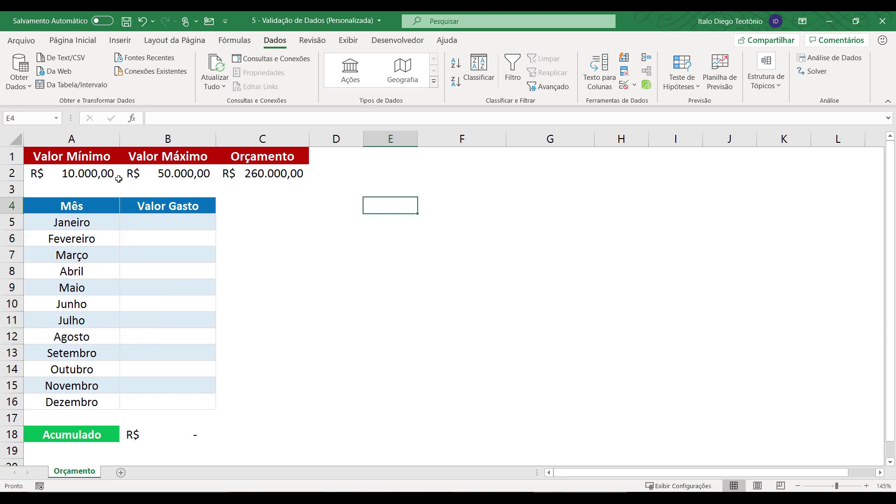
pyautogui.click(91, 174)
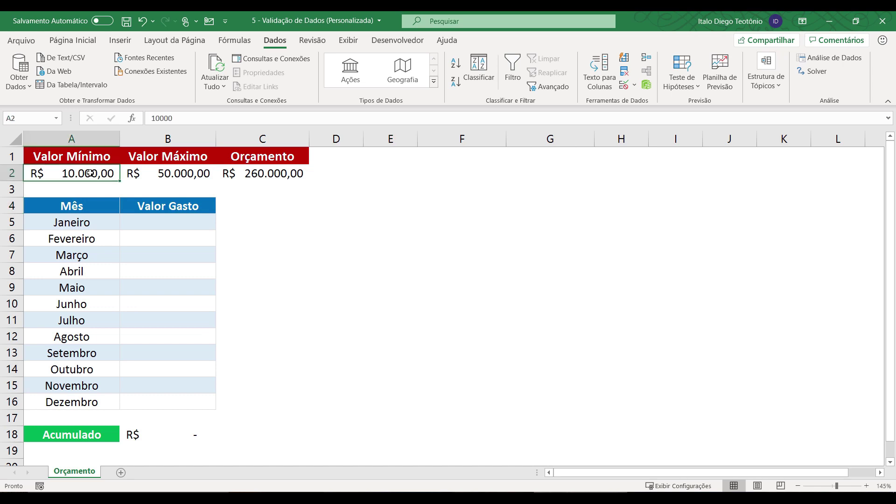
pyautogui.moveTo(184, 219); pyautogui.dragTo(170, 398)
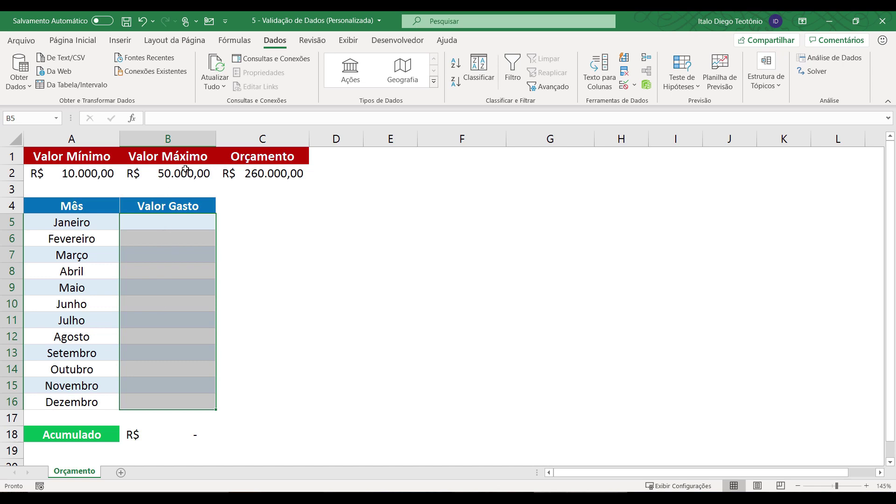
pyautogui.moveTo(169, 222); pyautogui.dragTo(153, 400)
pyautogui.click(160, 437)
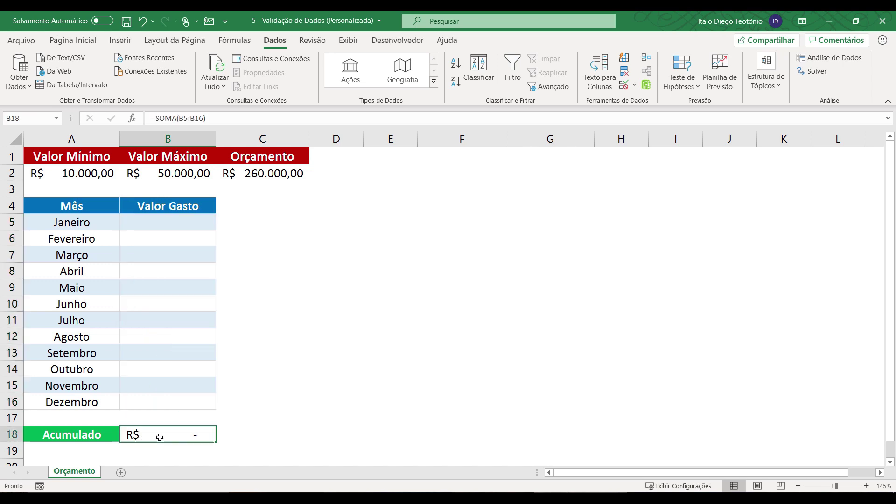
pyautogui.click(282, 169)
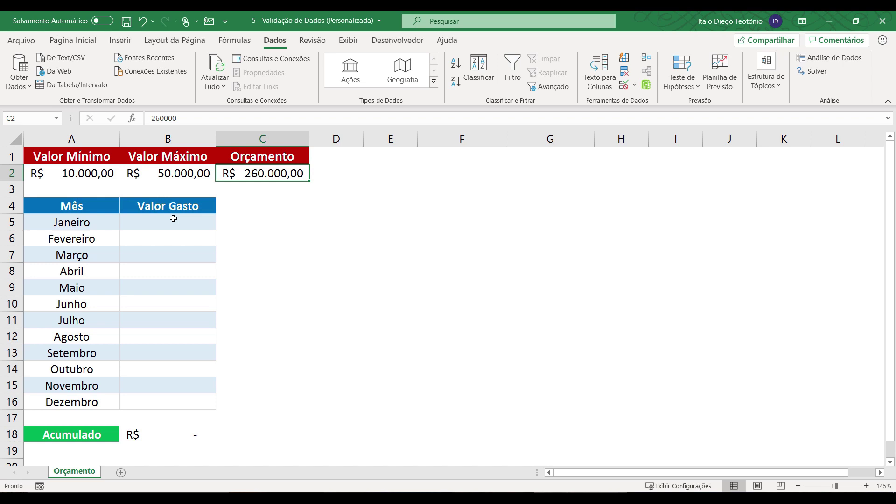
pyautogui.moveTo(86, 167); pyautogui.dragTo(265, 169)
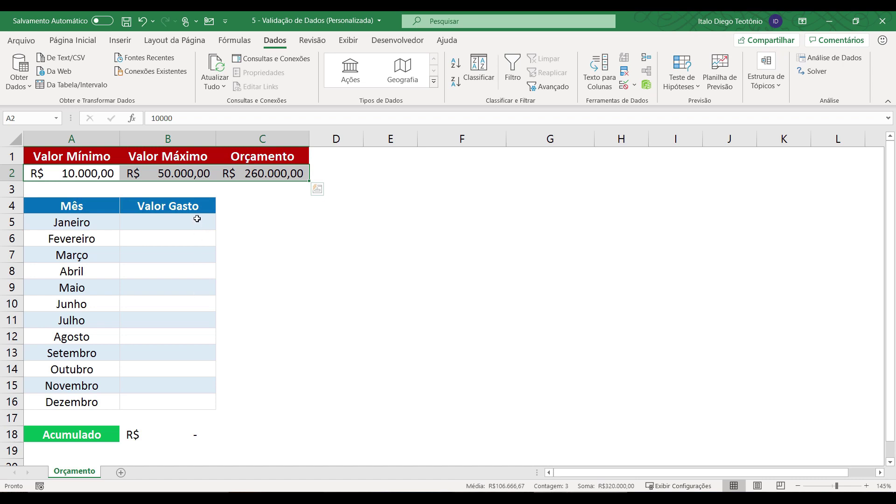
# - Open the data validation of B5:B16 and erase its custom formula except for the equals sign
pyautogui.moveTo(197, 219); pyautogui.dragTo(189, 397)
pyautogui.click(634, 85)
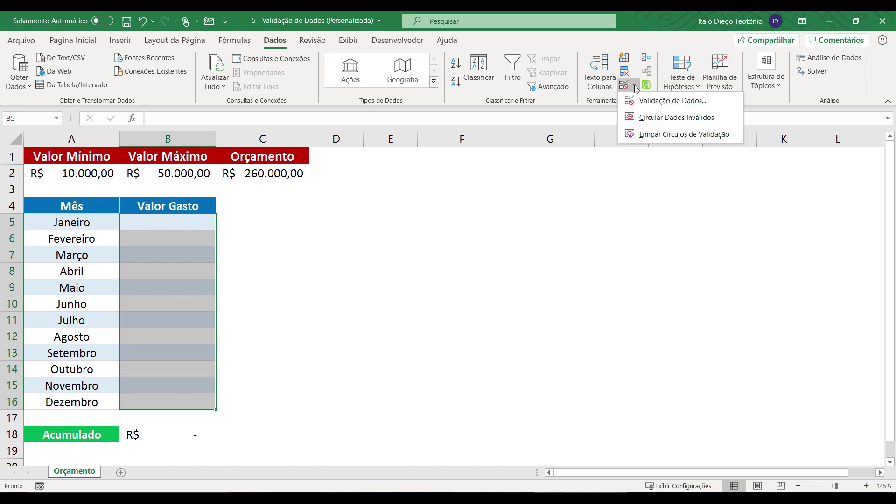
pyautogui.click(643, 97)
pyautogui.moveTo(589, 340); pyautogui.dragTo(548, 342)
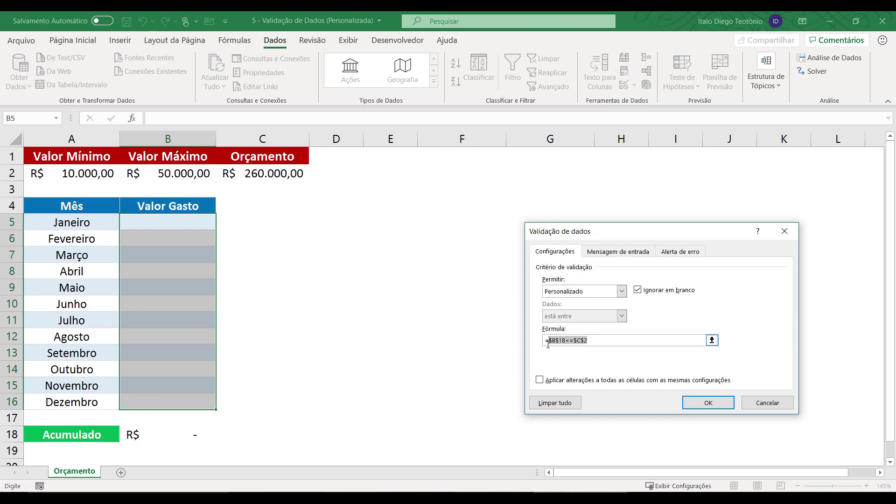
pyautogui.click(547, 344)
pyautogui.moveTo(588, 340); pyautogui.dragTo(549, 340)
pyautogui.press('BackSpace')
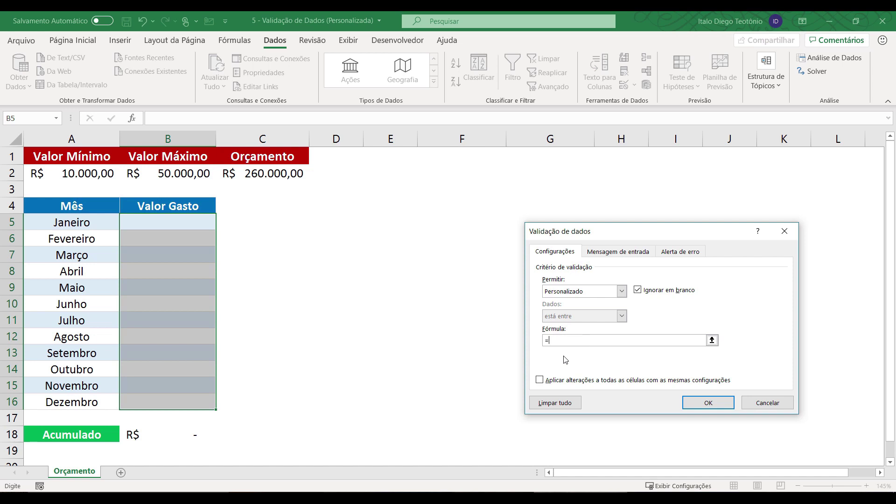
# - Start an E function in the validation formula with the minimum condition B5>=$A$2
pyautogui.write('E(')
pyautogui.click(163, 222)
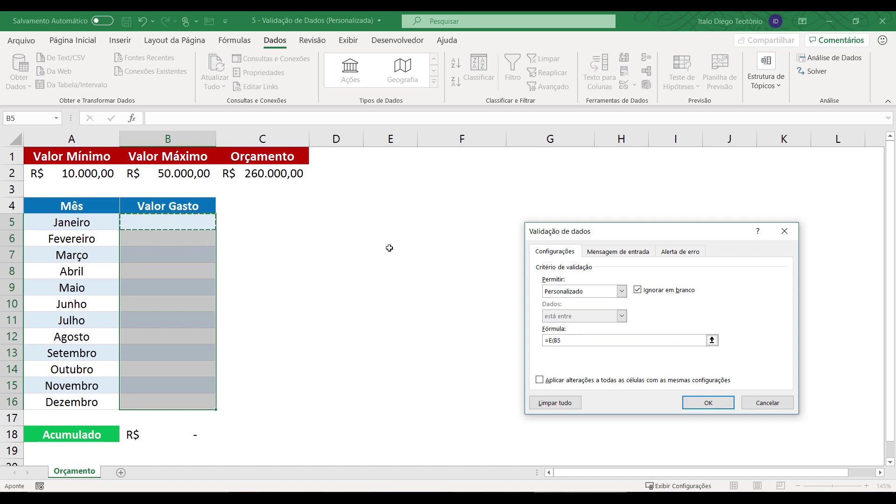
pyautogui.write('>')
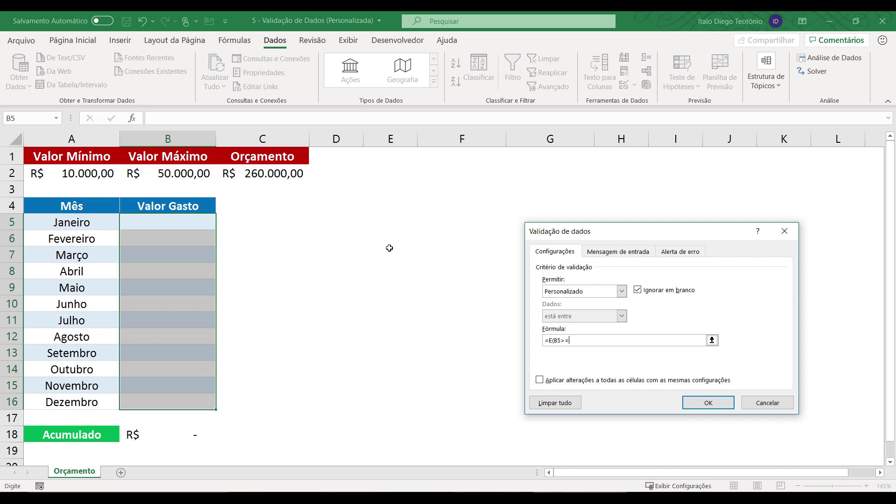
pyautogui.write('=')
pyautogui.click(94, 175)
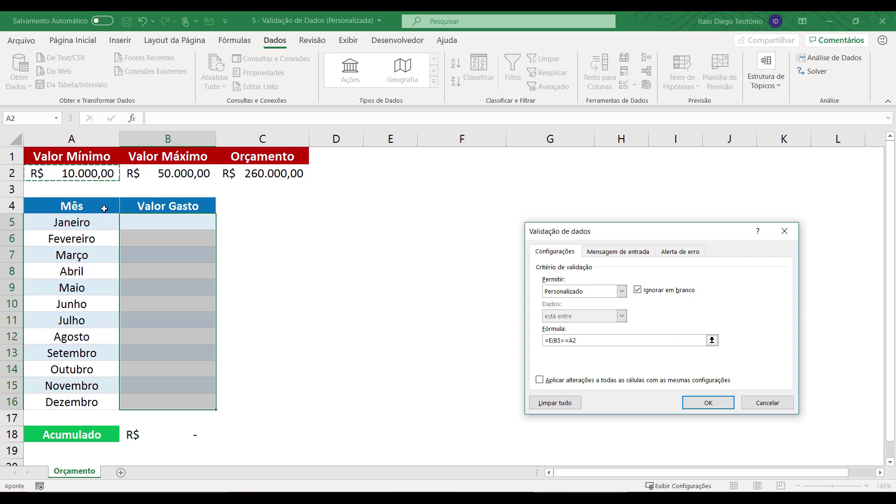
pyautogui.press('F4')
pyautogui.write(';')
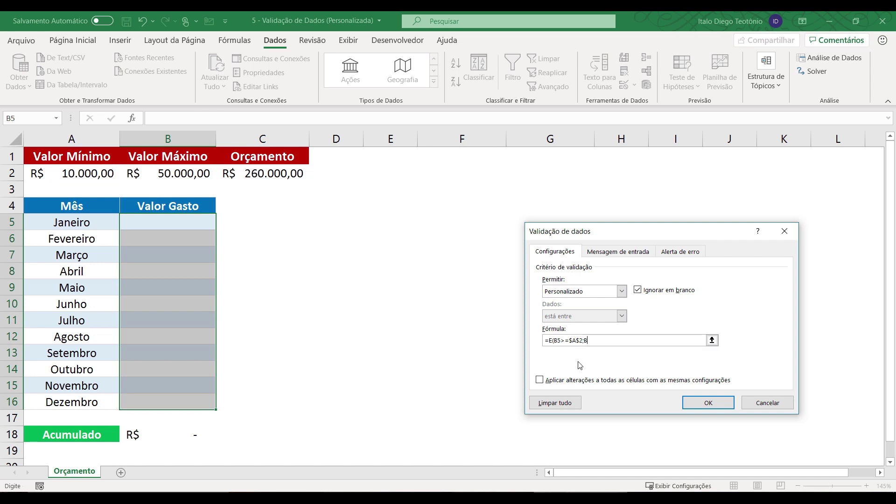
# - Add the maximum condition B5<=$B$2 as the second argument of the E function
pyautogui.click(168, 220)
pyautogui.write('<=')
pyautogui.click(185, 176)
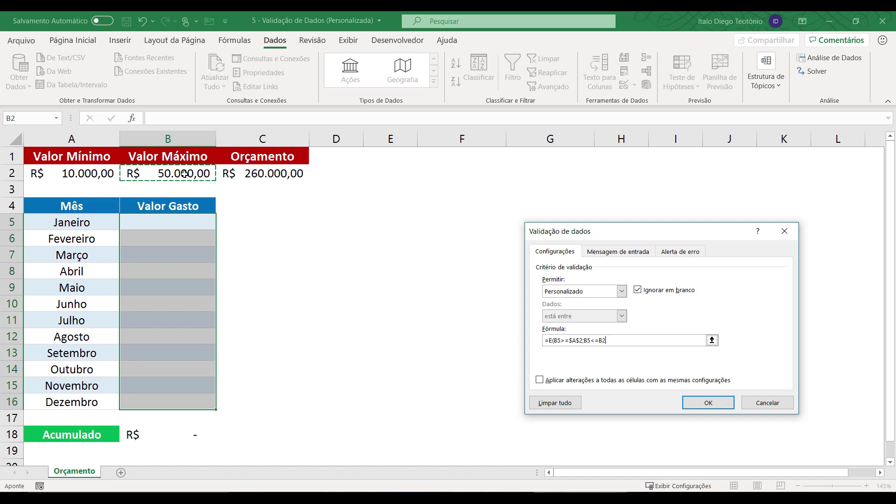
pyautogui.press('F4')
pyautogui.write(';')
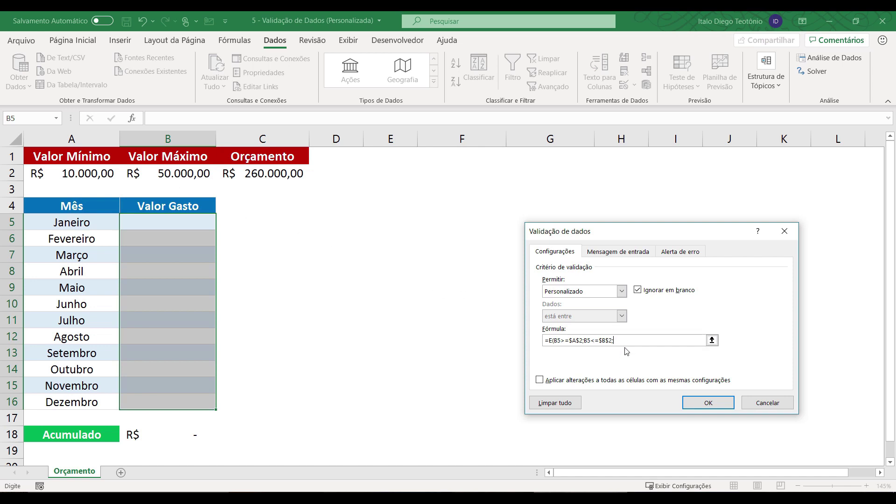
# - Add the budget condition $B$18<=$C$2 as the third argument of the E function, close the formula and apply the validation
pyautogui.click(160, 435)
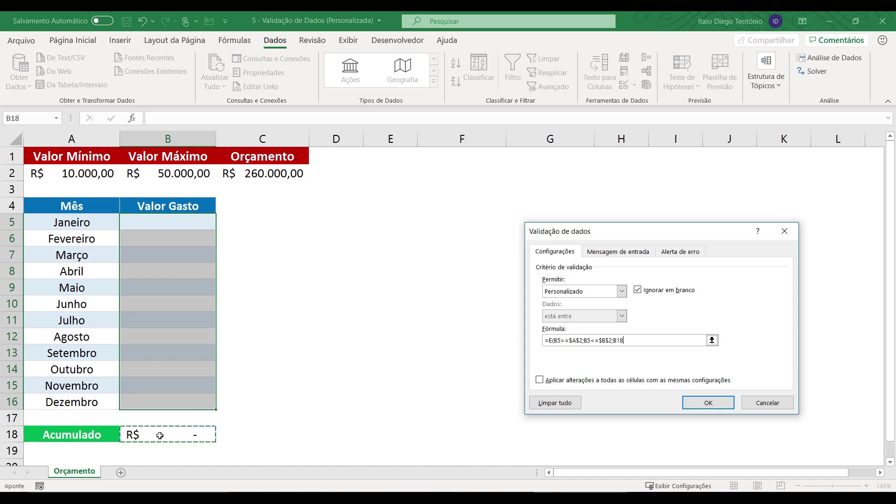
pyautogui.press('F4')
pyautogui.write('<=')
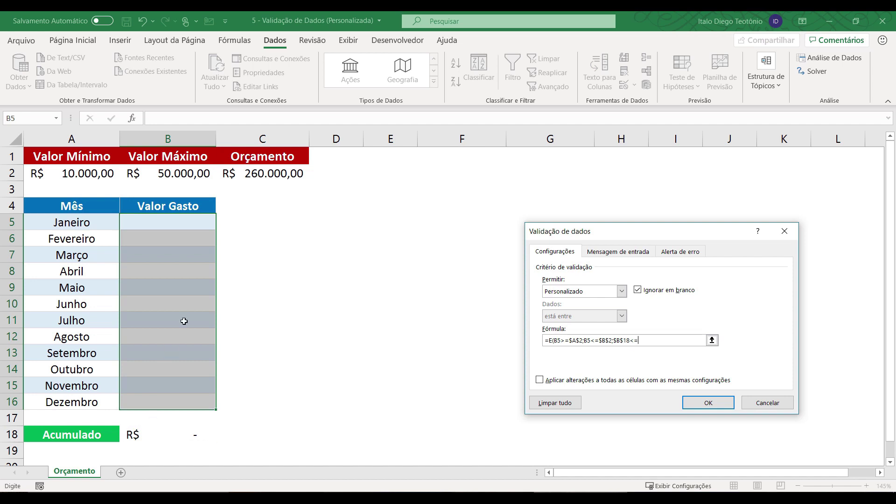
pyautogui.click(280, 174)
pyautogui.press('F4')
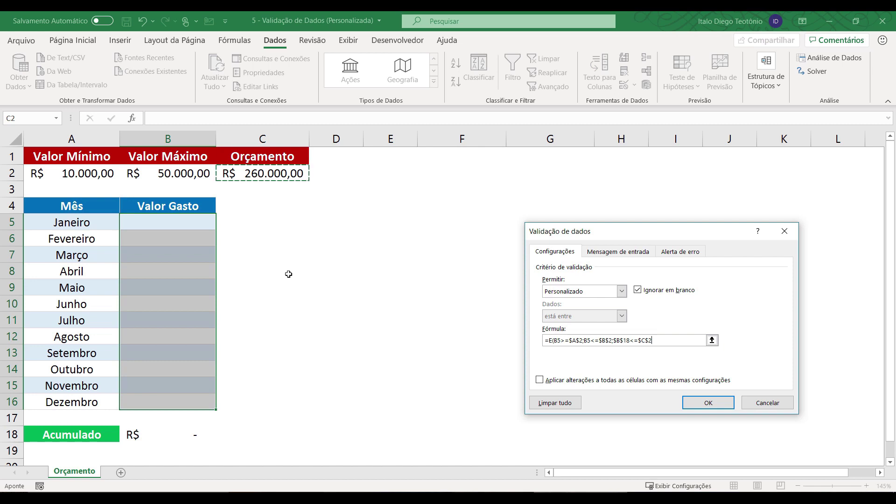
pyautogui.write(')')
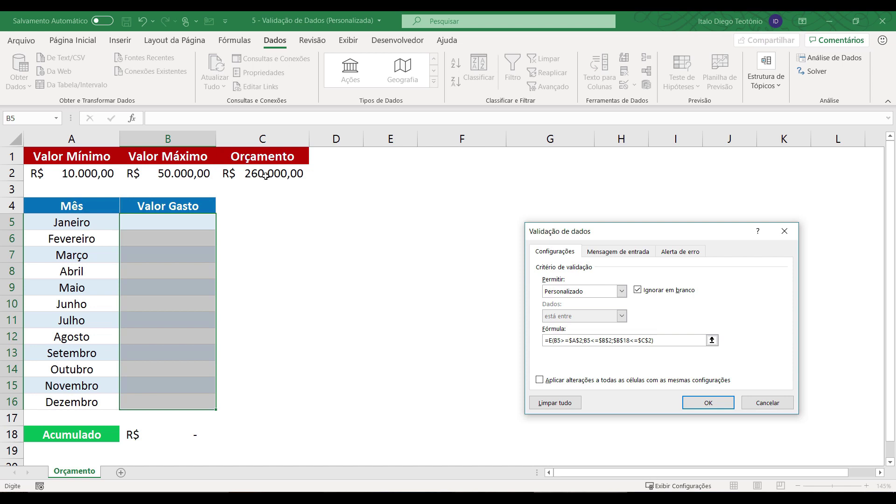
pyautogui.click(700, 402)
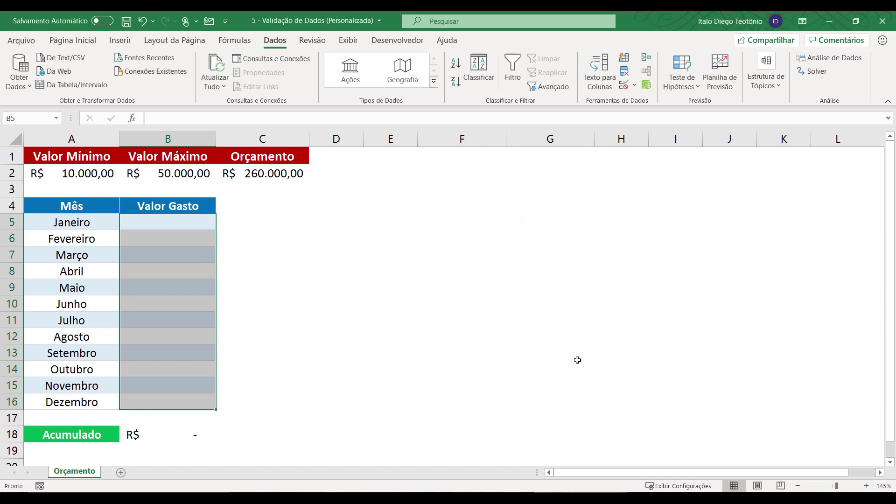
# - Try to enter the out-of-range amounts 5000 and 60000 as January's Valor Gasto in B5
pyautogui.click(171, 216)
pyautogui.write('5000')
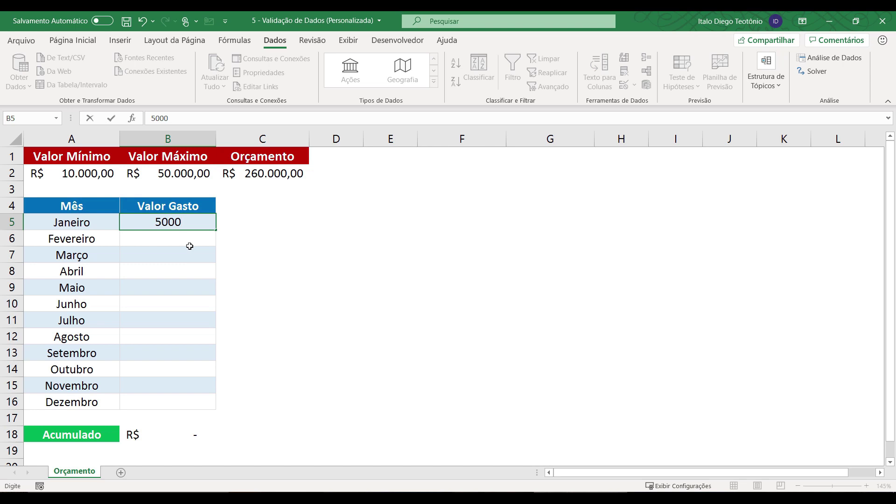
pyautogui.press('Return')
pyautogui.press('Return')
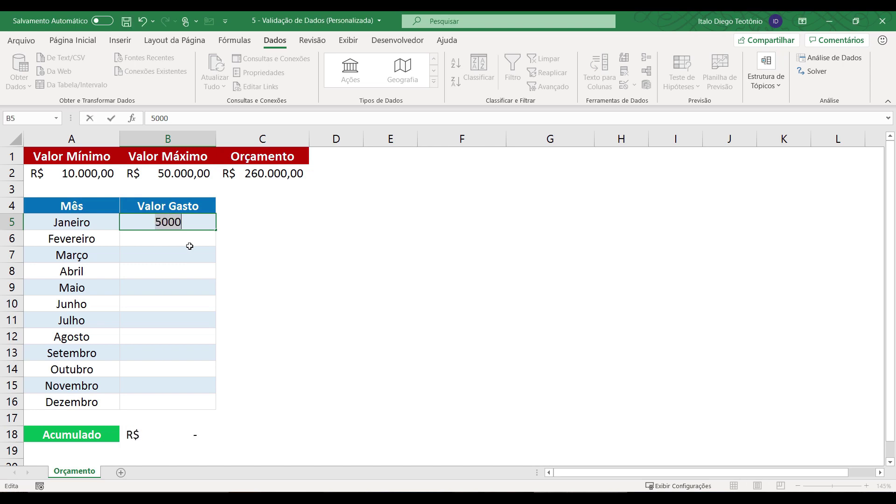
pyautogui.write('60000')
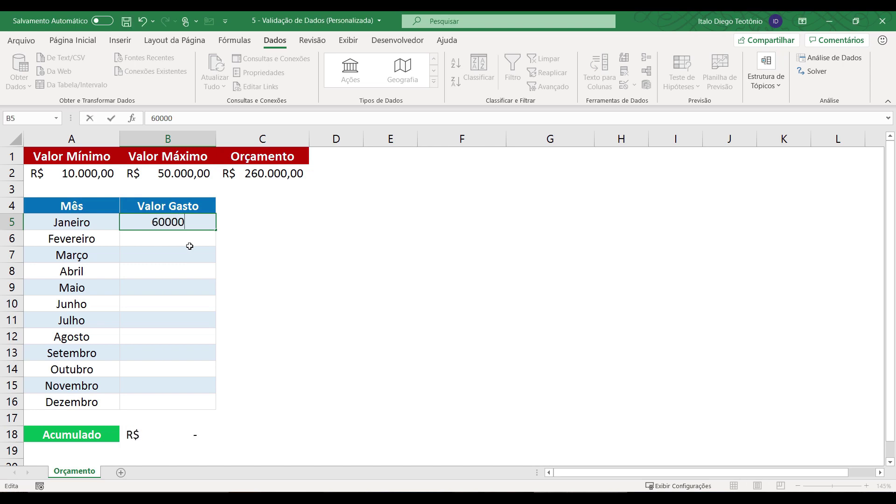
pyautogui.press('Return')
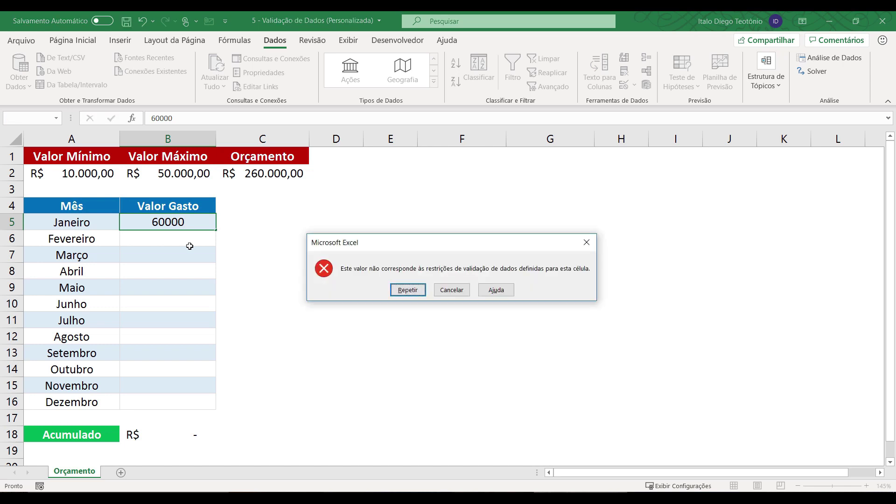
pyautogui.press('Return')
# - Enter the Valor Gasto for January to April as 10000, 50000, 30000 and 50000 in B5:B8
pyautogui.write('10000')
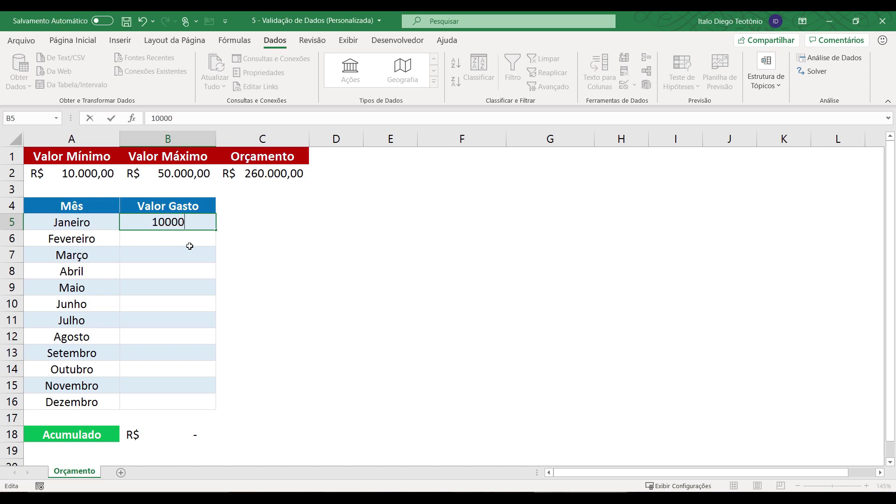
pyautogui.press('Return')
pyautogui.write('50000')
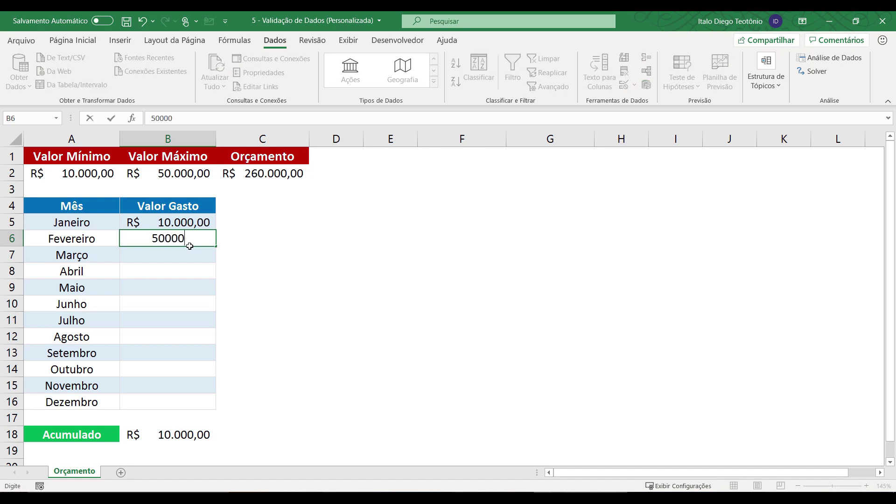
pyautogui.press('Return')
pyautogui.write('30.000')
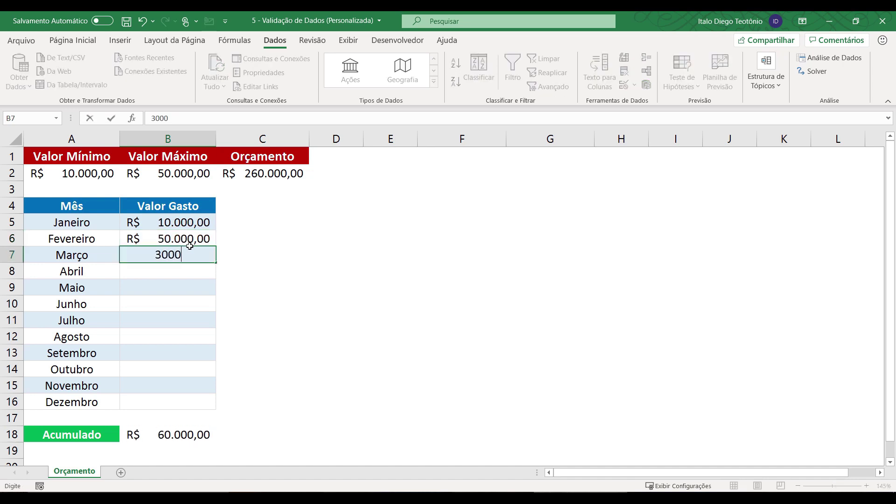
pyautogui.press('Return')
pyautogui.write('50000')
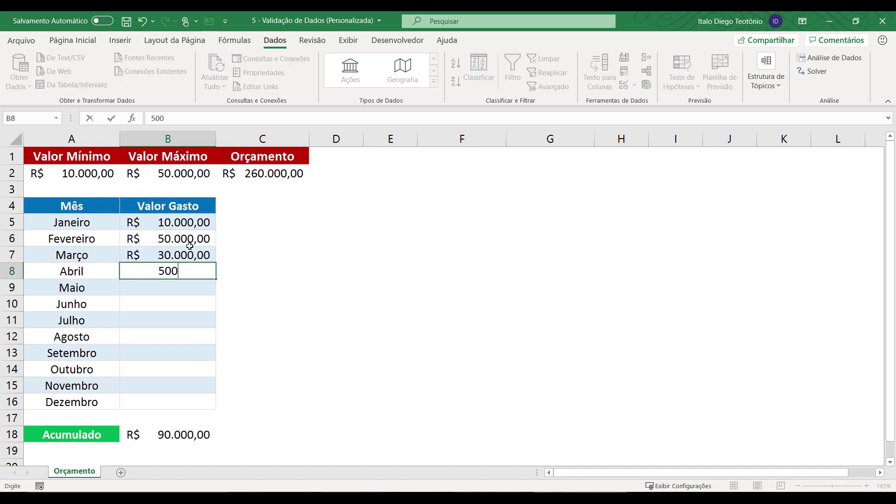
pyautogui.press('Return')
# - Enter the Valor Gasto for May to July as 20000, 40000 and 30000 in B9:B11
pyautogui.write('20000')
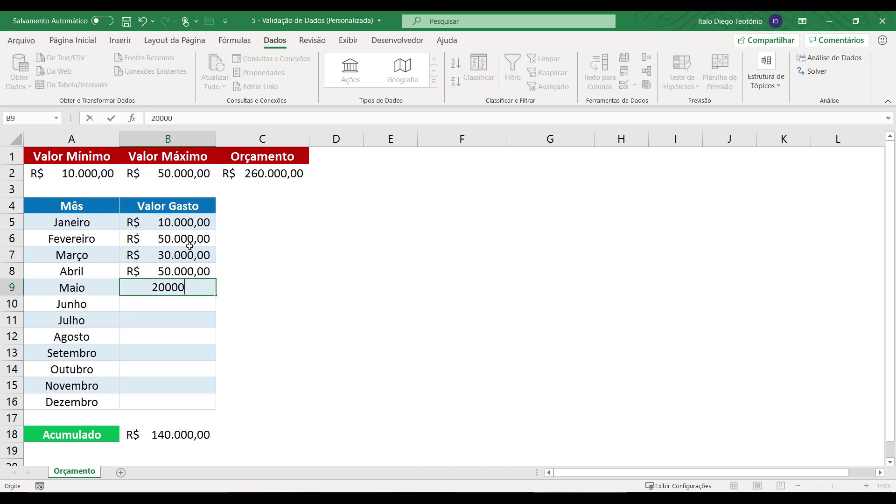
pyautogui.press('Return')
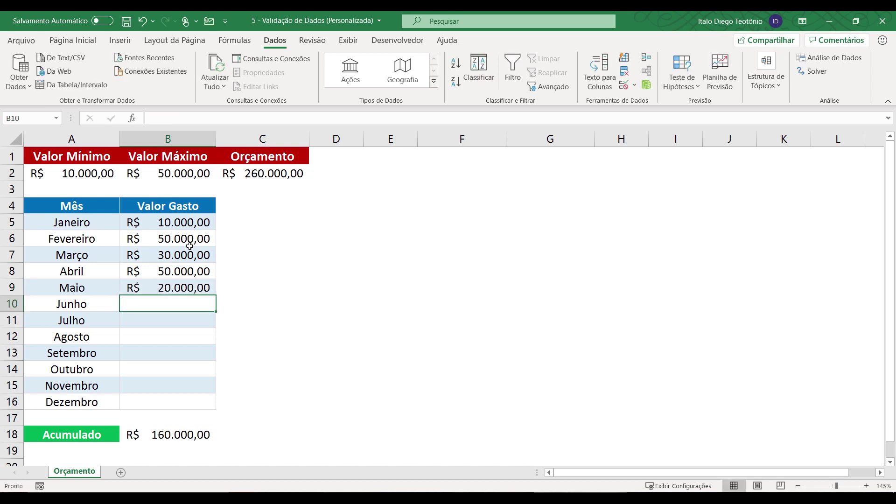
pyautogui.write('40000')
pyautogui.press('Return')
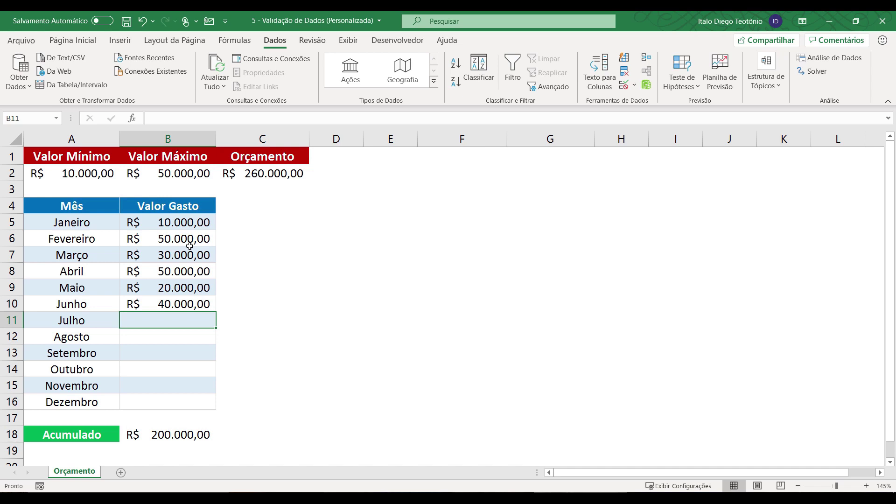
pyautogui.write('30000')
pyautogui.press('Return')
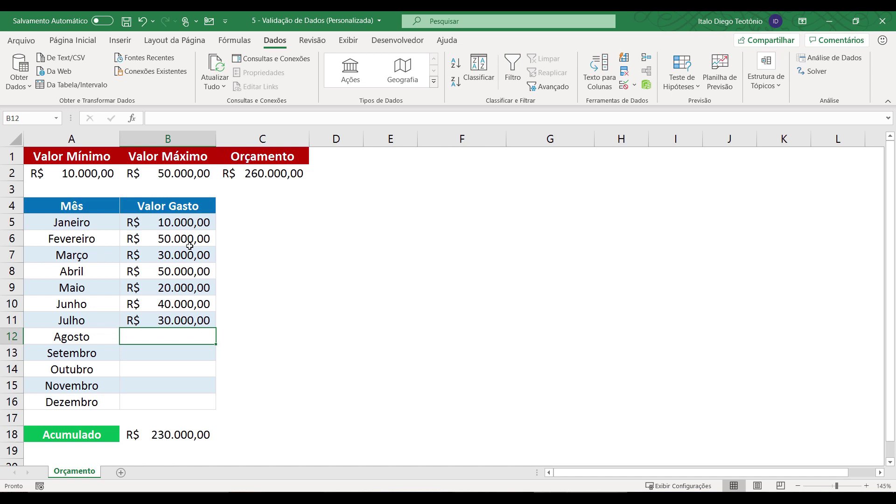
# - Enter 40000 as August's Valor Gasto in B12, retrying the entry against the validation
pyautogui.write('40000')
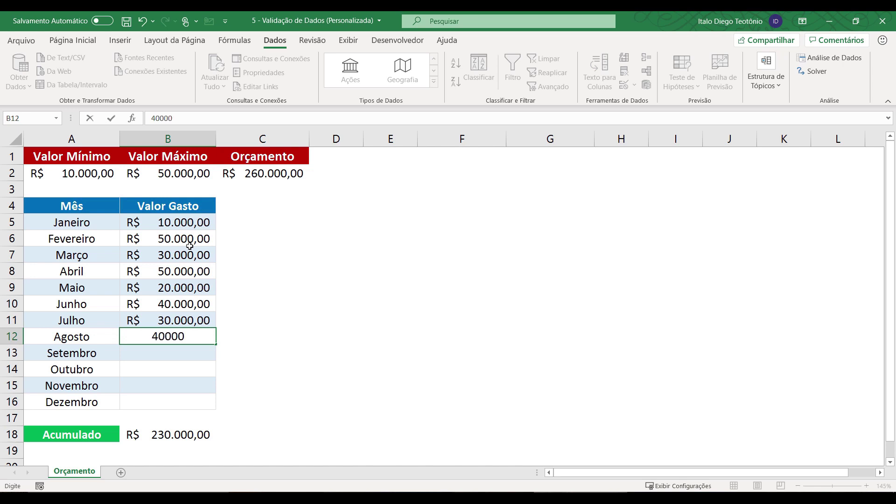
pyautogui.press('Return')
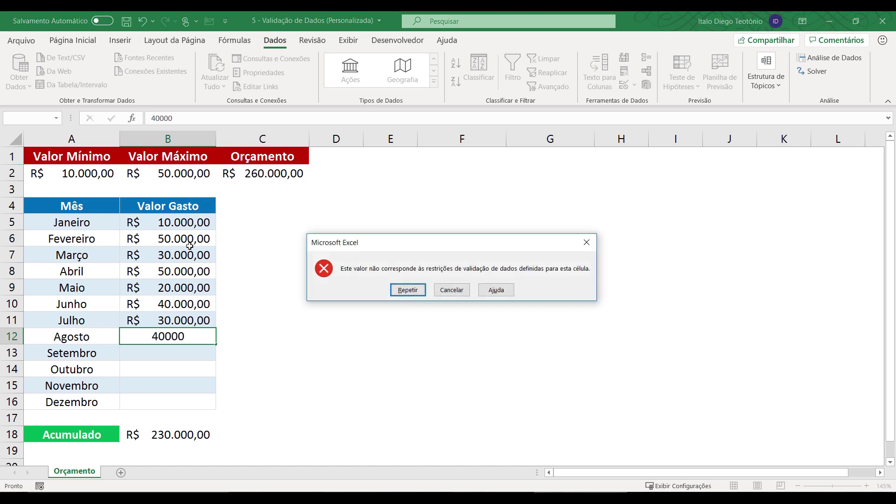
pyautogui.press('Return')
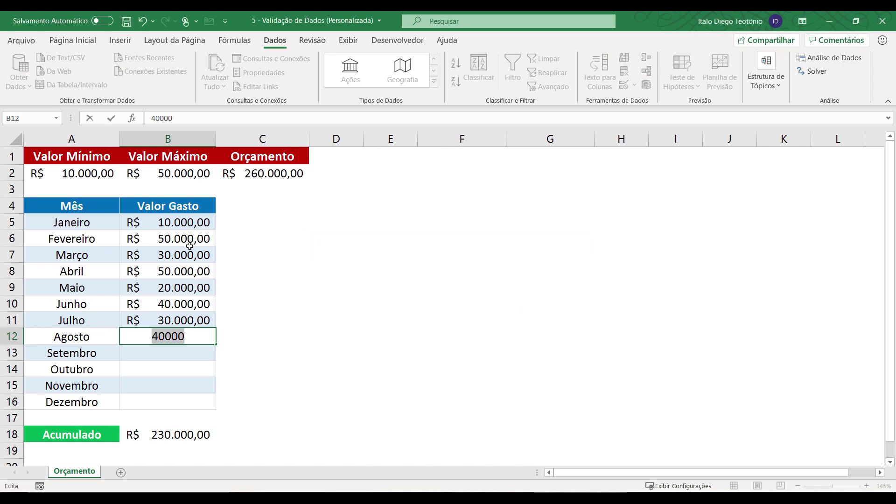
# - Raise the Orçamento limit in C2 to 300000
pyautogui.click(260, 173)
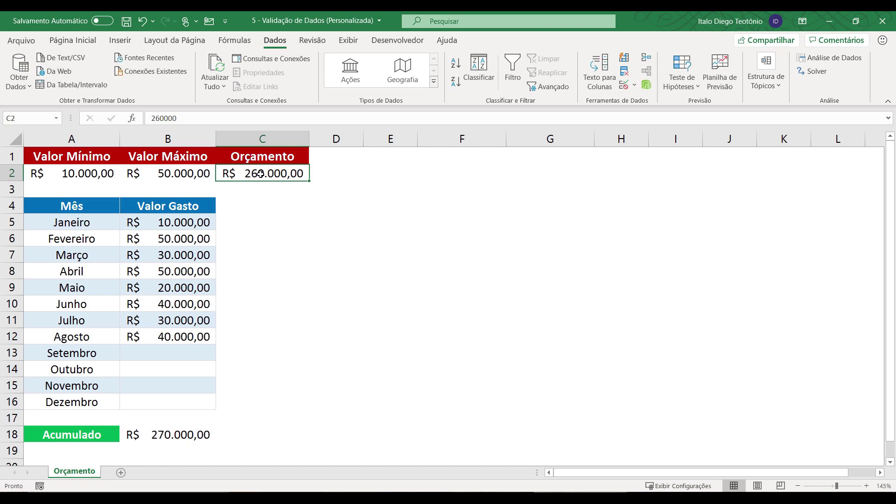
pyautogui.write('300000')
pyautogui.press('Return')
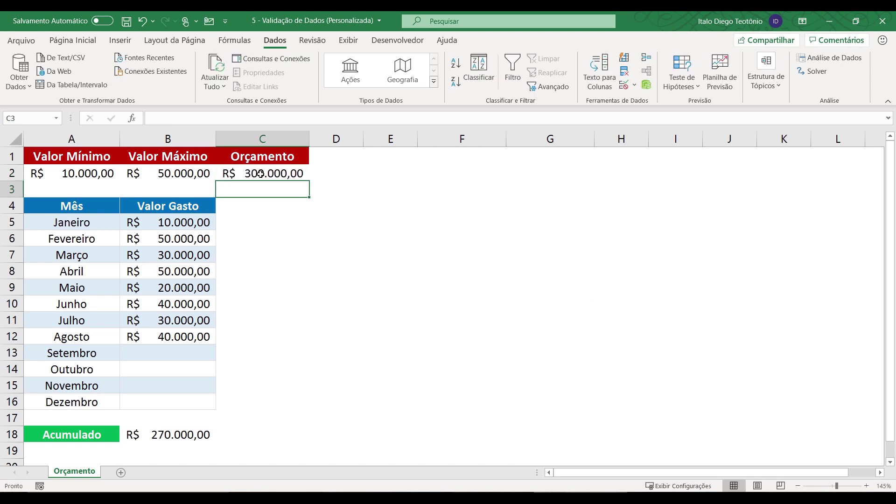
# - Test an entry of 30000 as September's Valor Gasto in B13 and delete it again
pyautogui.click(168, 354)
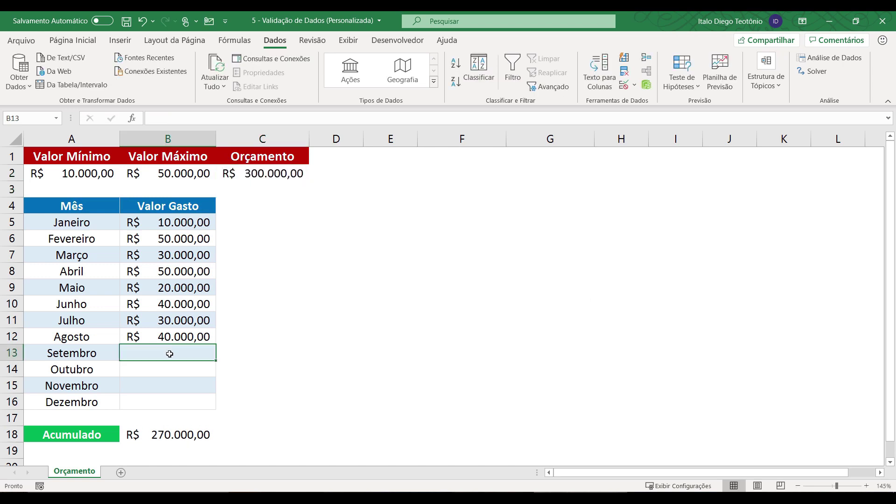
pyautogui.click(178, 338)
pyautogui.click(183, 354)
pyautogui.write('30000')
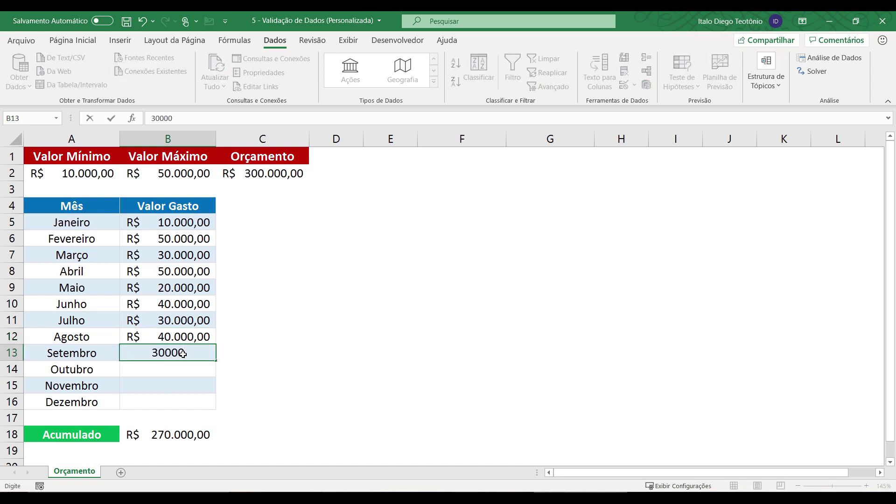
pyautogui.press('Return')
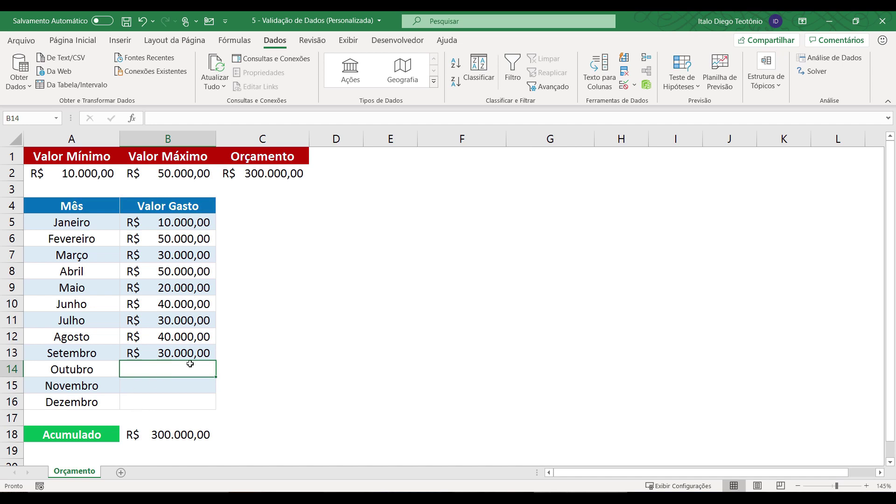
pyautogui.click(186, 353)
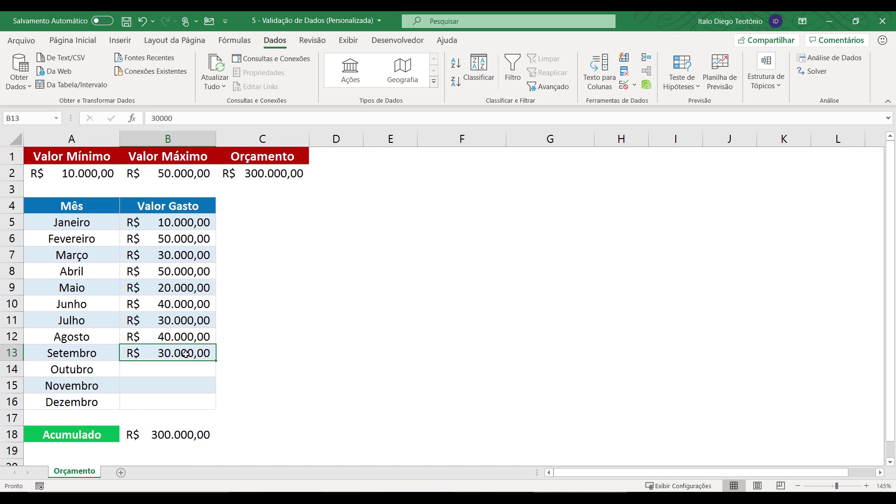
pyautogui.press('Delete')
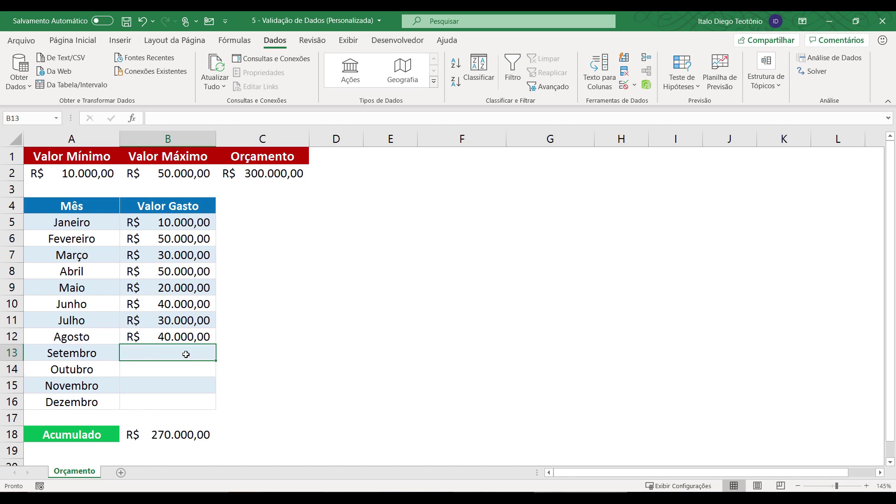
# - Lower the Valor Mínimo limit in A2 to 5000
pyautogui.click(88, 173)
pyautogui.write('000')
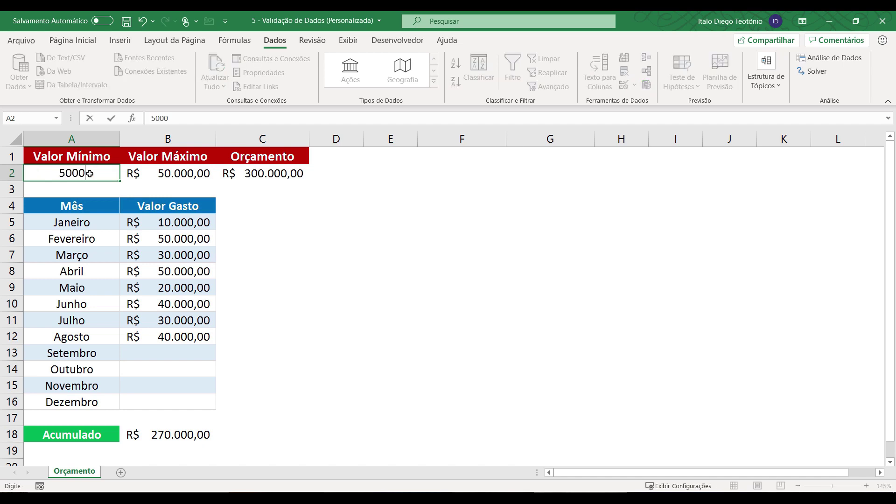
pyautogui.press('Return')
# - Enter the Valor Gasto for September to December as 5000, 5000, 10000 and 10000 in B13:B16
pyautogui.click(157, 354)
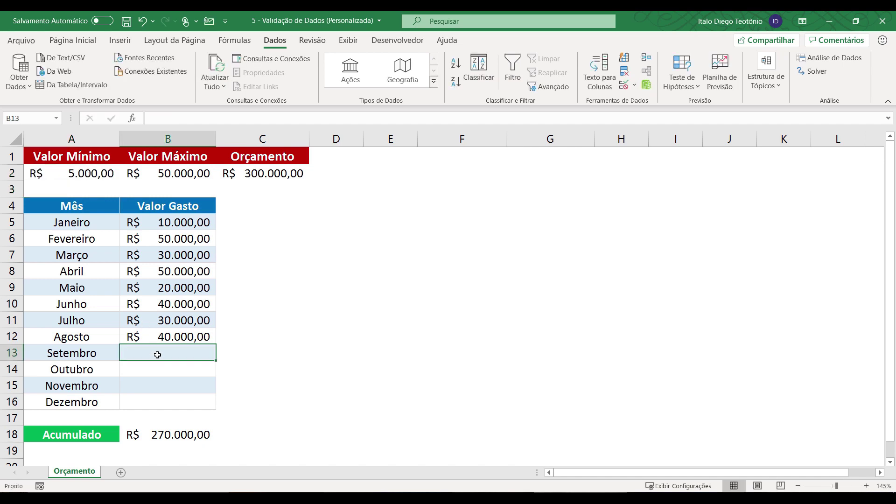
pyautogui.write('5000')
pyautogui.press('Return')
pyautogui.write('5.000')
pyautogui.press('Return')
pyautogui.write('10000')
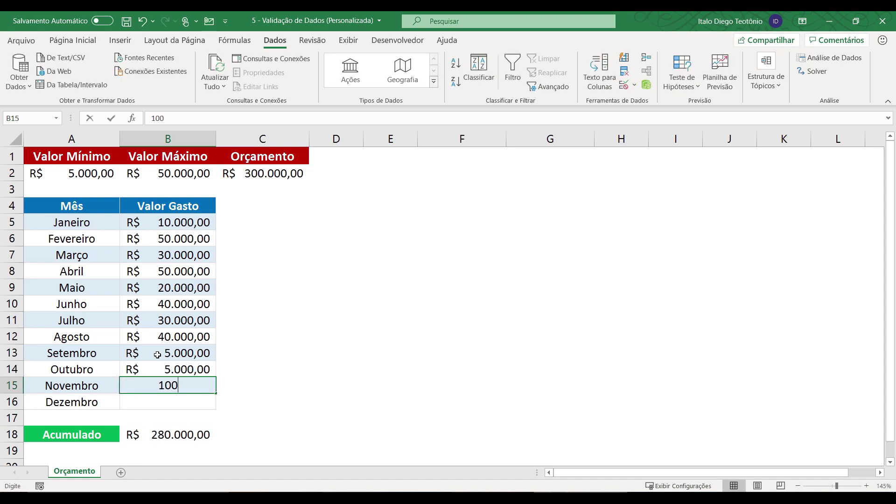
pyautogui.press('Return')
pyautogui.write('10000')
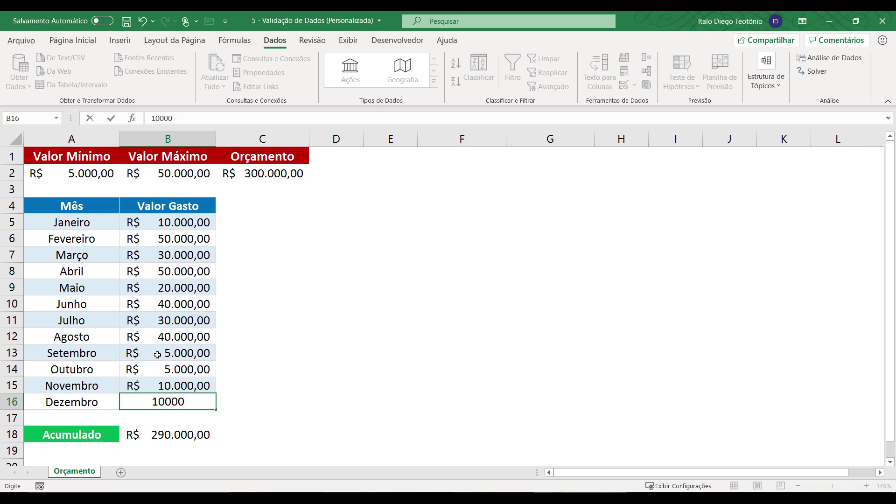
pyautogui.press('Return')
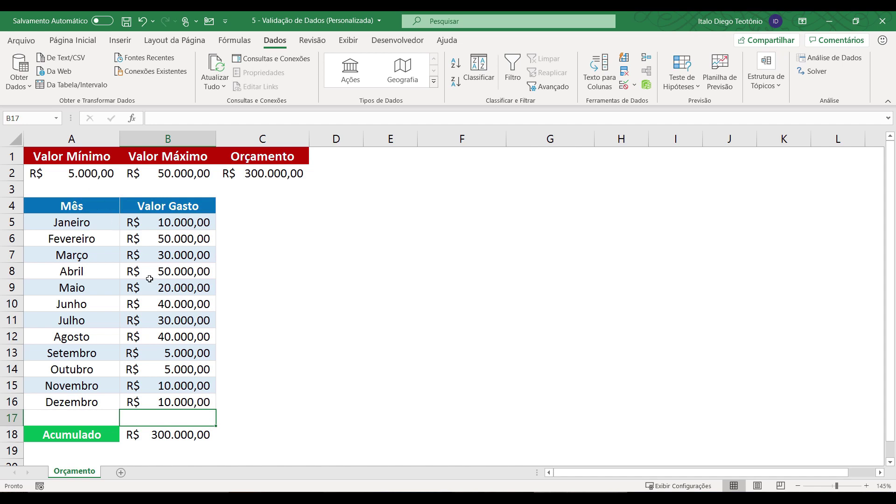
# - Set the Valor Mínimo limit in A2 back to 10000
pyautogui.click(75, 174)
pyautogui.write('10.000')
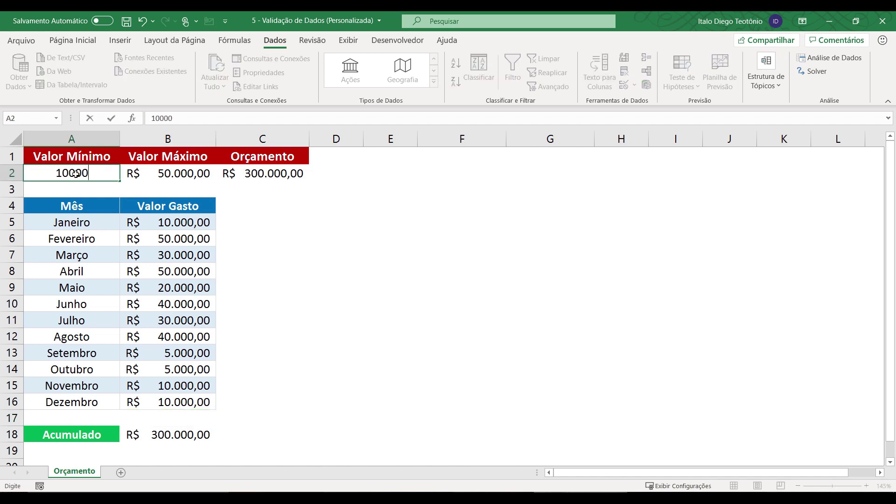
pyautogui.press('Return')
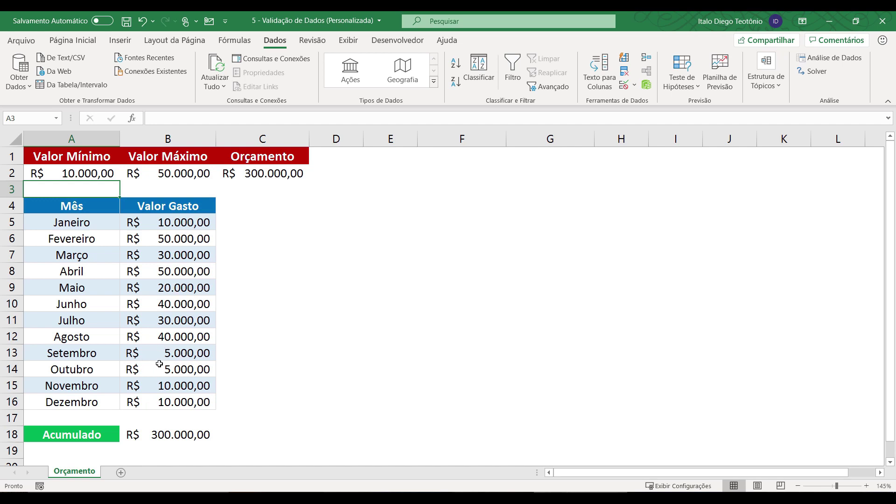
# - Circle the invalid data so the Valor Gasto entries that break the validation rule are marked on the sheet
pyautogui.click(635, 86)
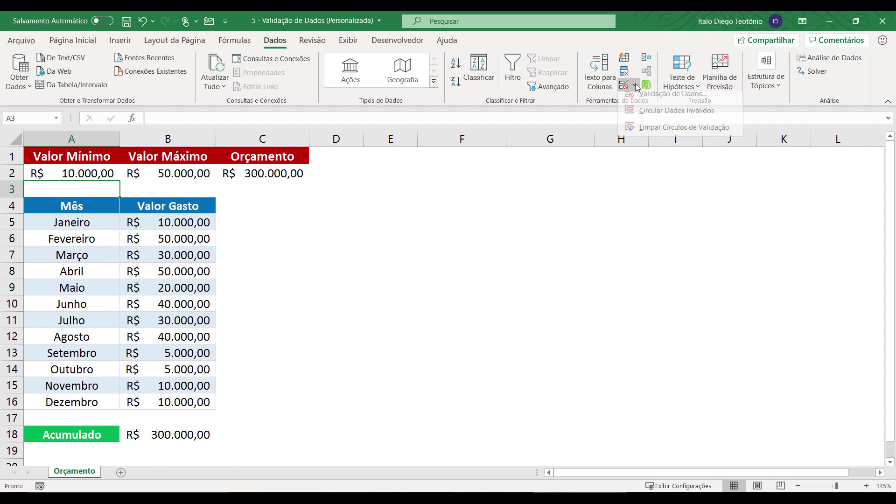
pyautogui.click(652, 119)
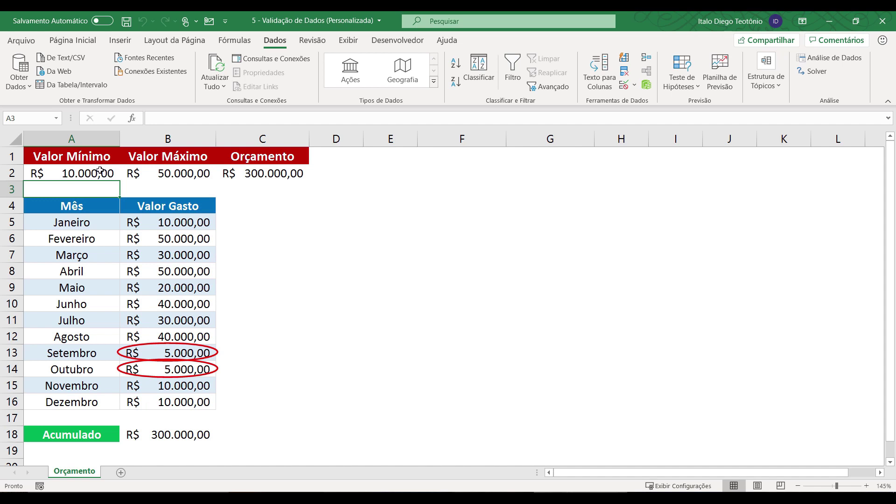
pyautogui.click(236, 342)
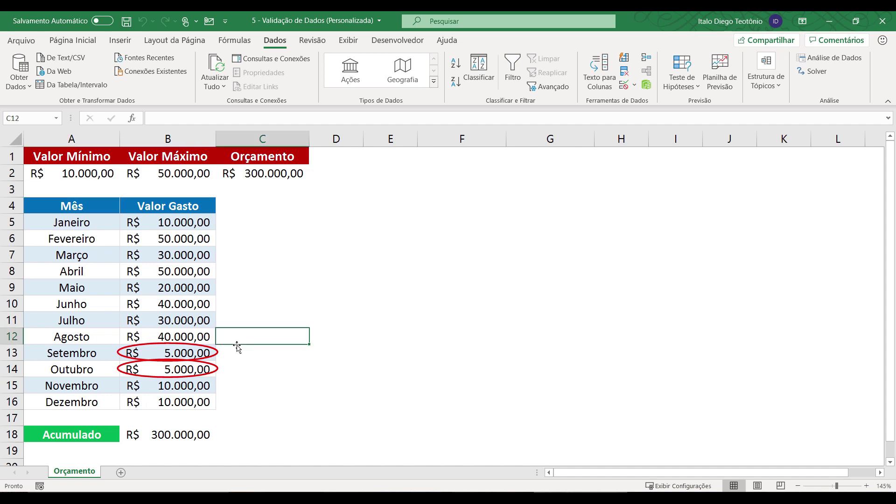